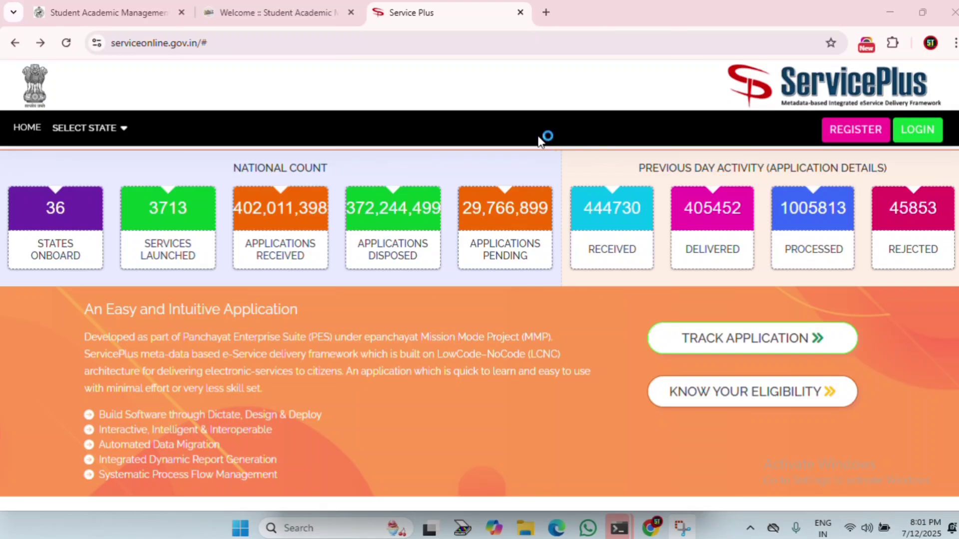
# Step: Sign in to ServicePlus with the browser's saved login ID and password, plus the captcha
pyautogui.click(925, 138)
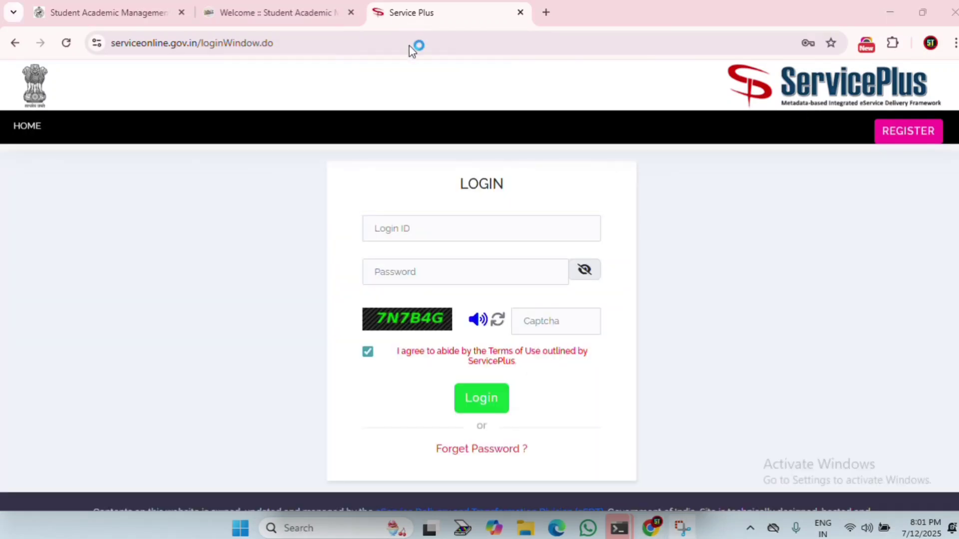
pyautogui.click(442, 233)
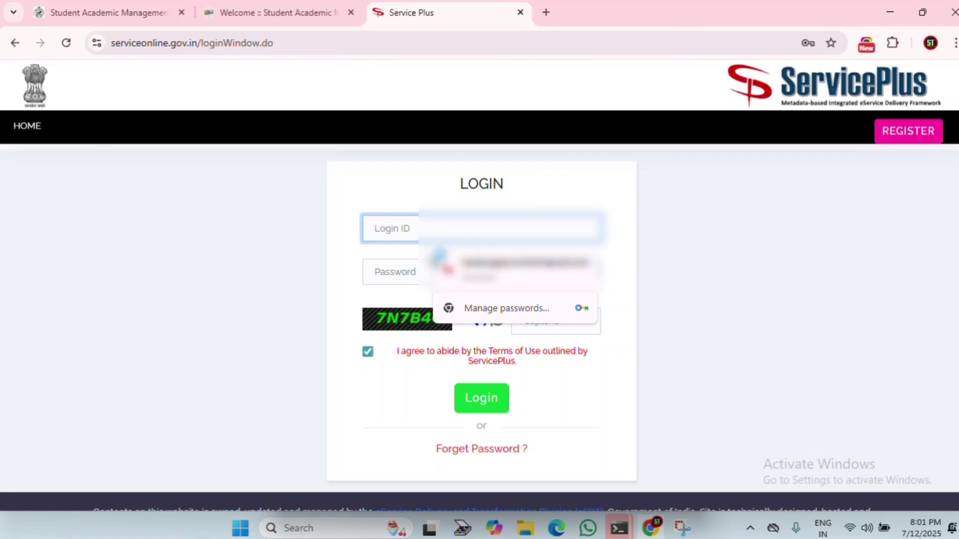
pyautogui.click(522, 260)
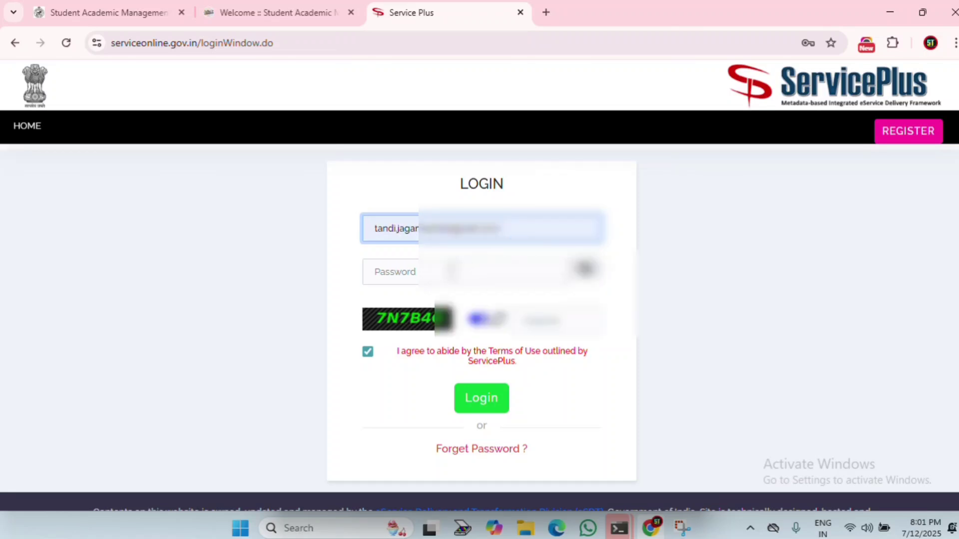
pyautogui.click(439, 272)
pyautogui.click(507, 316)
pyautogui.click(559, 324)
pyautogui.write('7N7B4G')
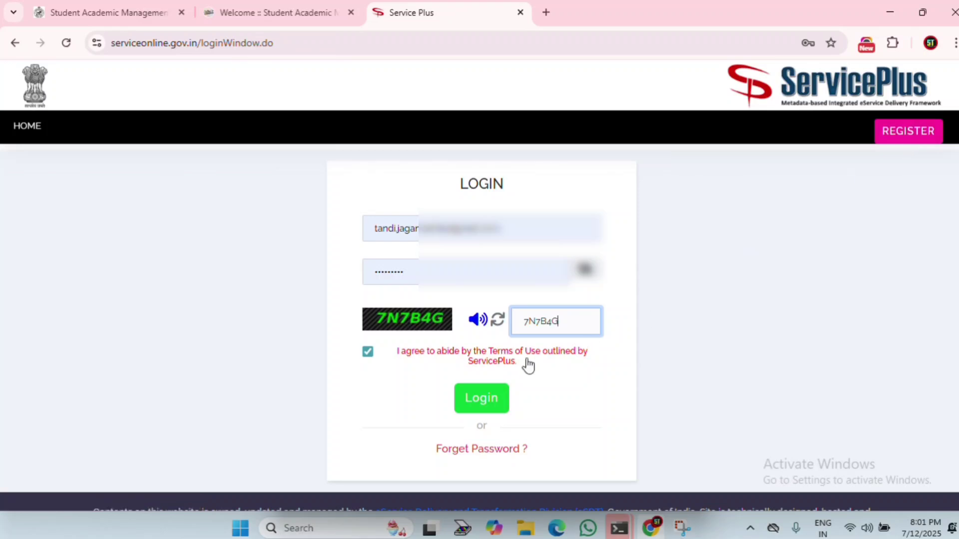
pyautogui.click(475, 396)
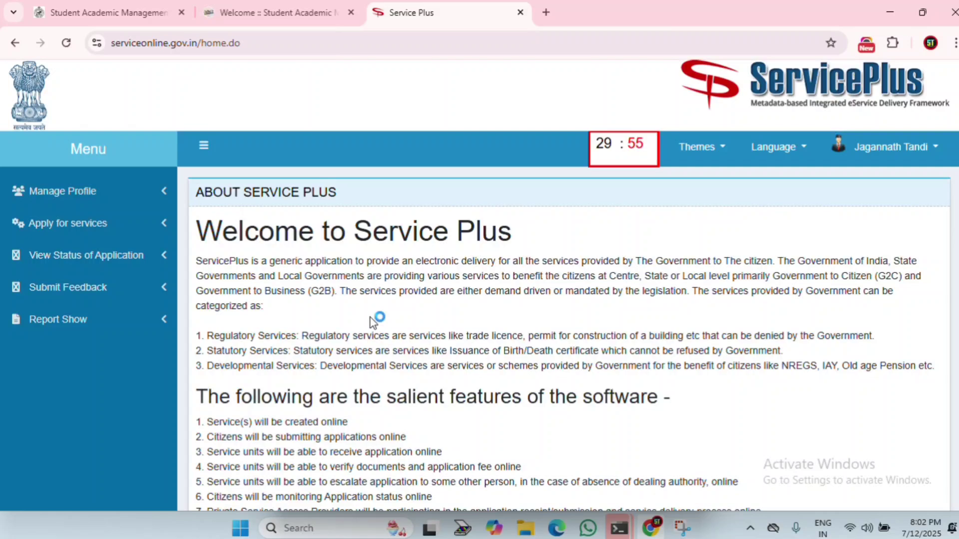
# Step: Open the list of all available services under Apply for services
pyautogui.click(115, 234)
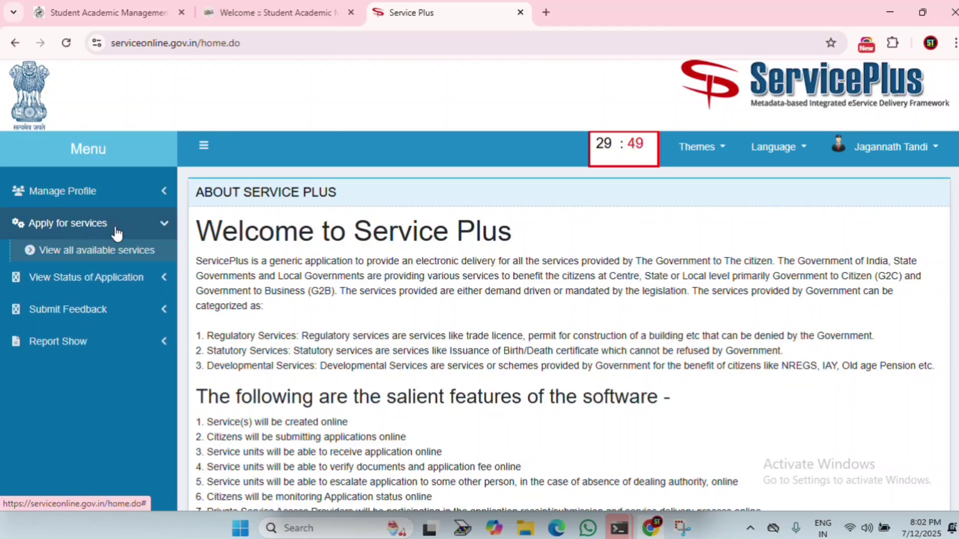
pyautogui.click(124, 254)
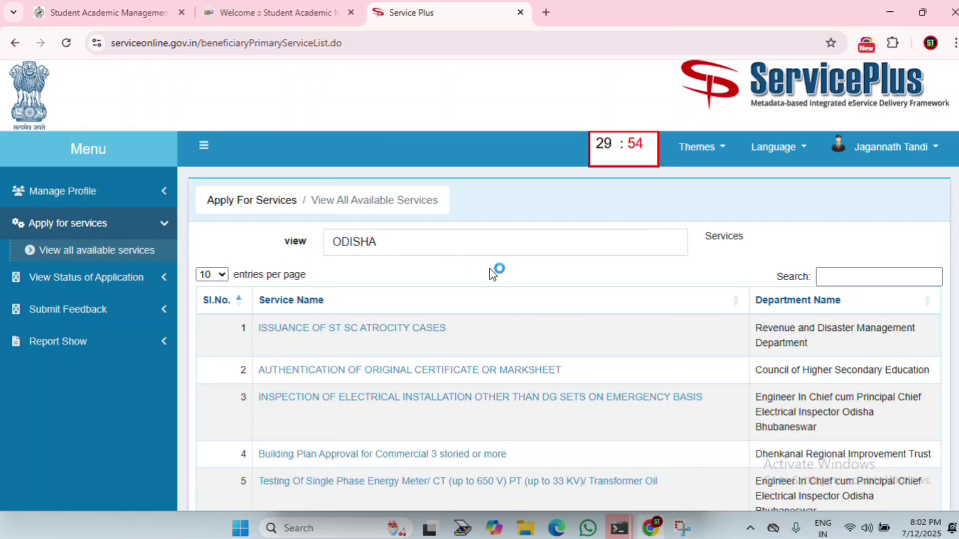
pyautogui.scroll(-7, 403, 336)
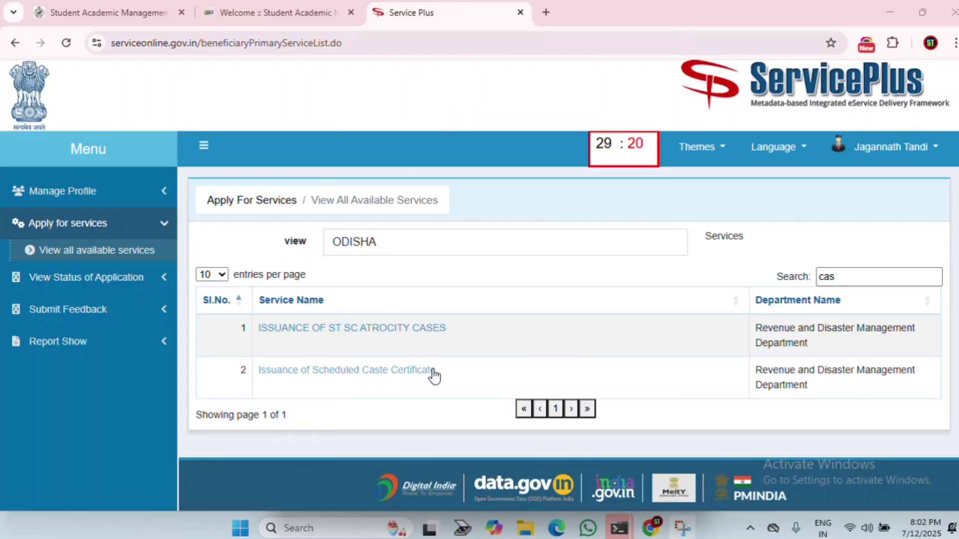
# Step: Search the services list for 'obc', then 'seb', then 'res'
pyautogui.click(843, 278)
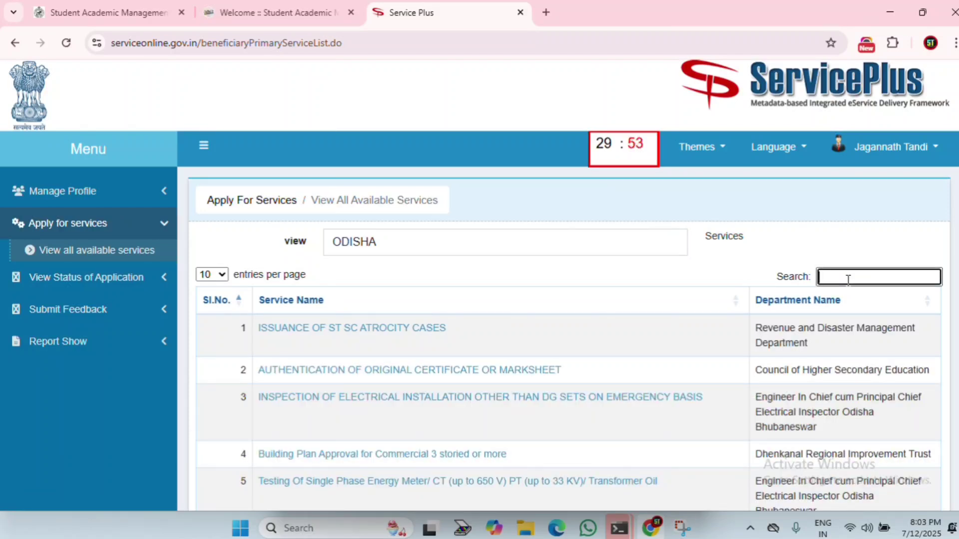
pyautogui.write('obc')
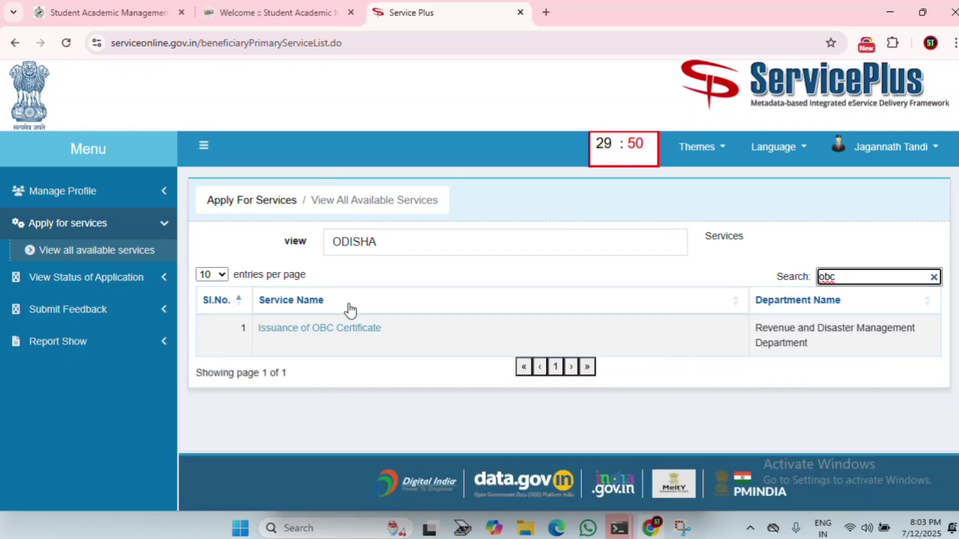
pyautogui.moveTo(844, 277); pyautogui.dragTo(783, 279)
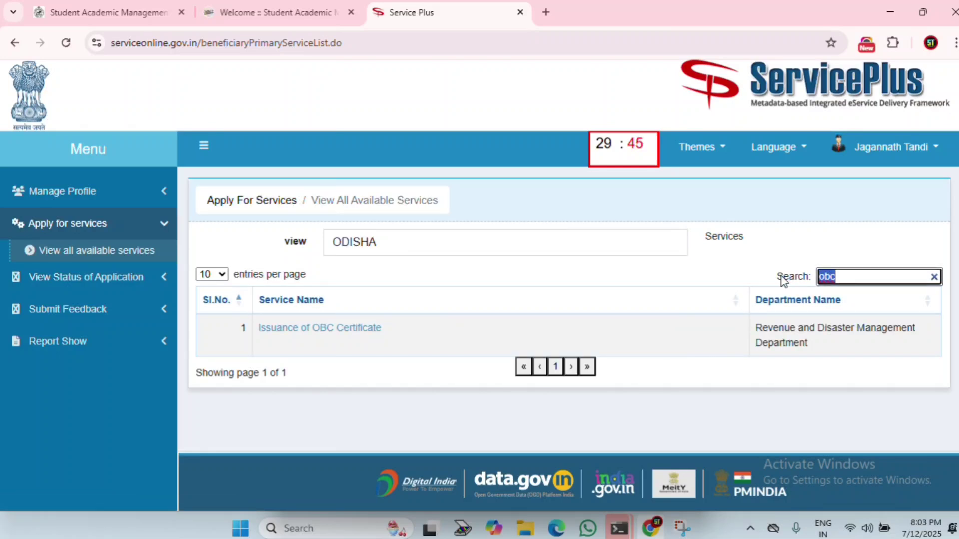
pyautogui.write('seb')
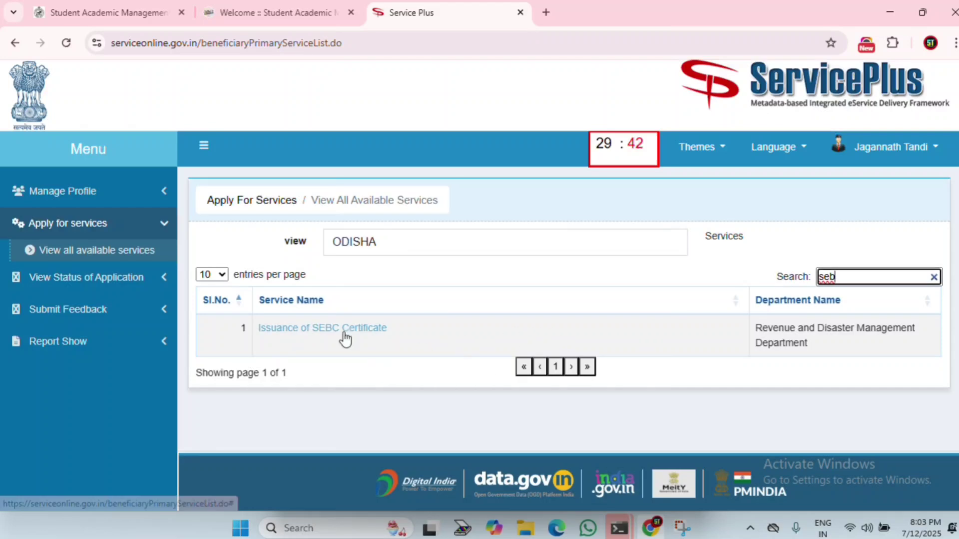
pyautogui.moveTo(844, 277); pyautogui.dragTo(781, 281)
pyautogui.write('res')
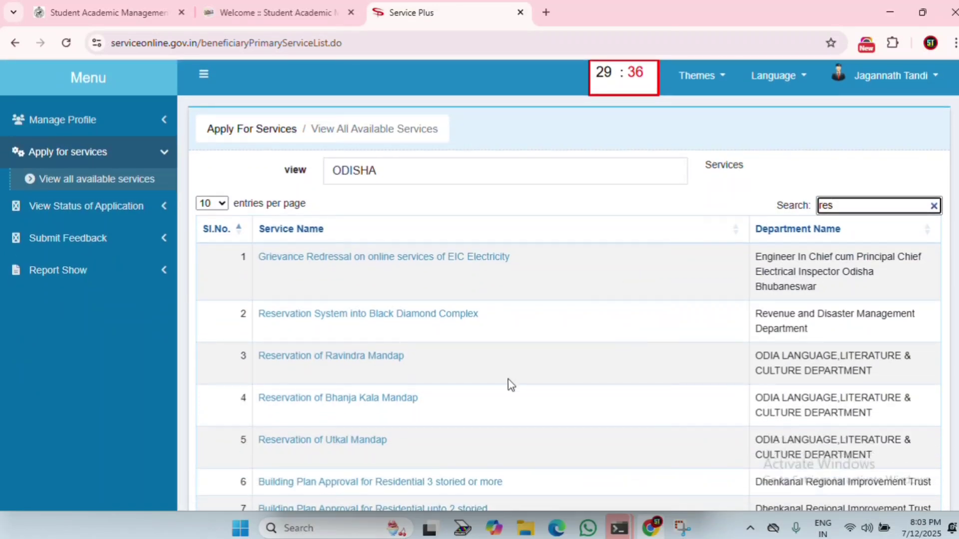
pyautogui.scroll(-3, 499, 387)
pyautogui.scroll(-2, 481, 398)
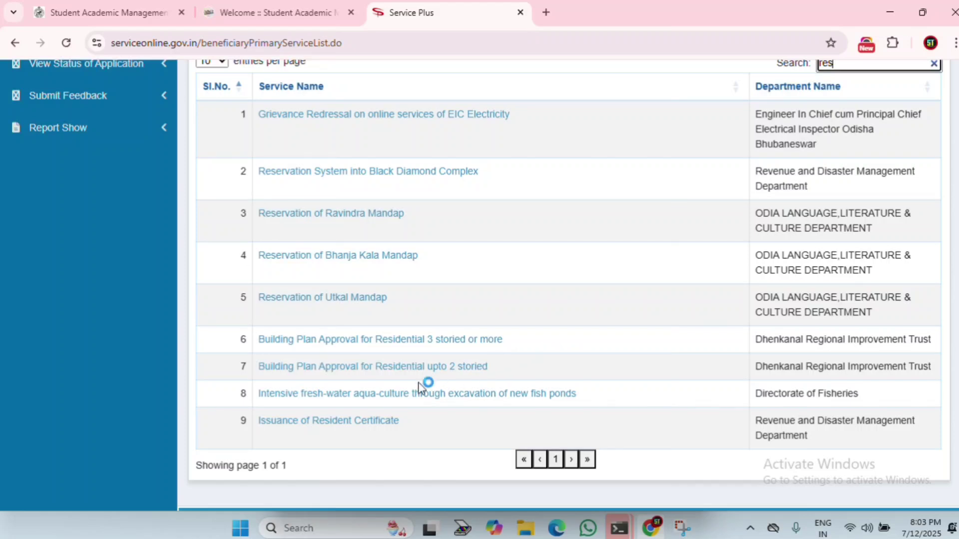
pyautogui.scroll(1, 712, 314)
pyautogui.scroll(1, 711, 314)
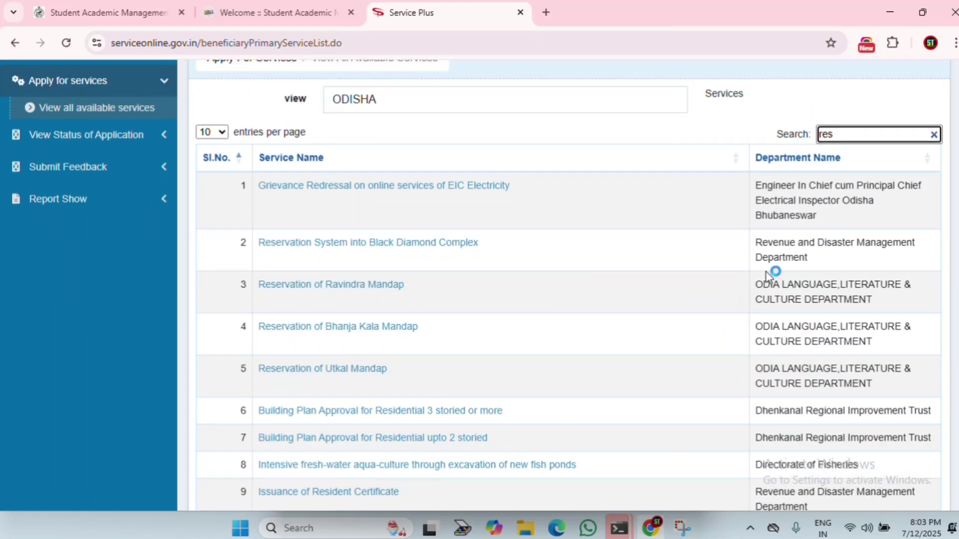
# Step: Search 'cas' and open Issuance of Scheduled Caste Certificate
pyautogui.click(934, 135)
pyautogui.write('cas')
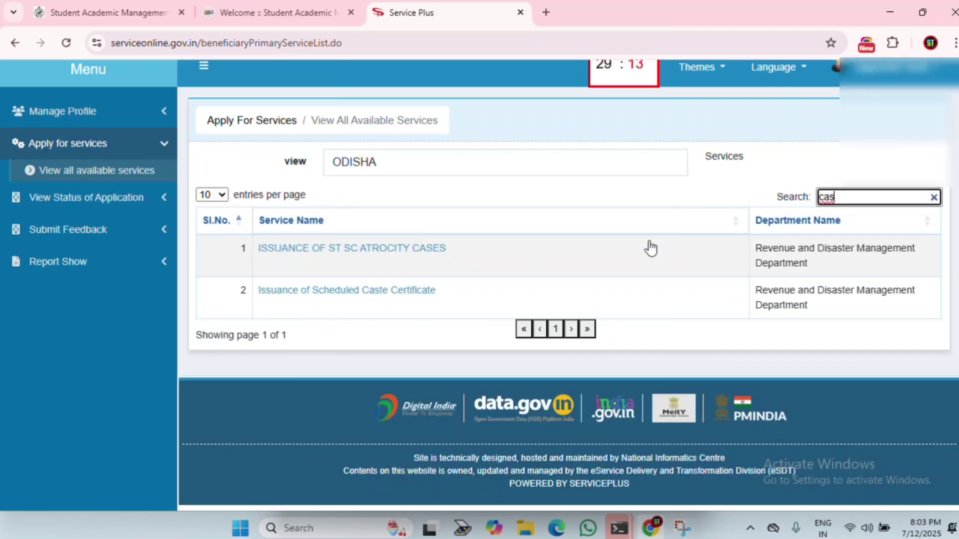
pyautogui.click(326, 295)
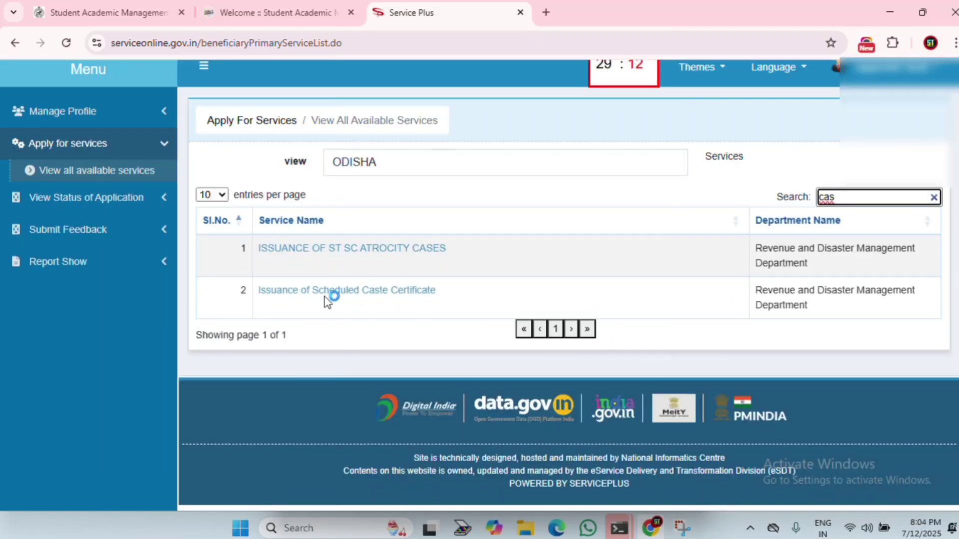
pyautogui.click(372, 294)
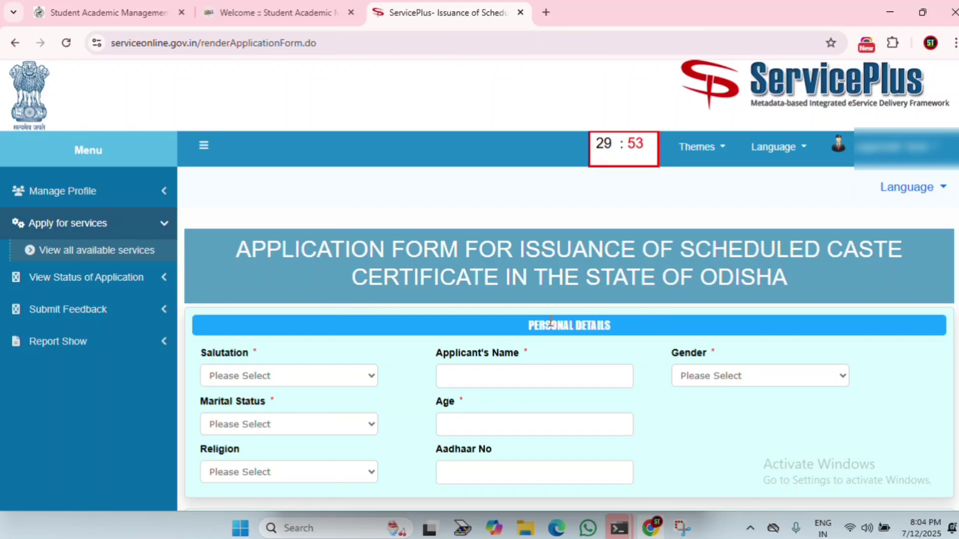
# Step: Set salutation Shri, the applicant's name, Male, Married, age 57 and religion Hindu
pyautogui.scroll(-3, 300, 250)
pyautogui.click(292, 241)
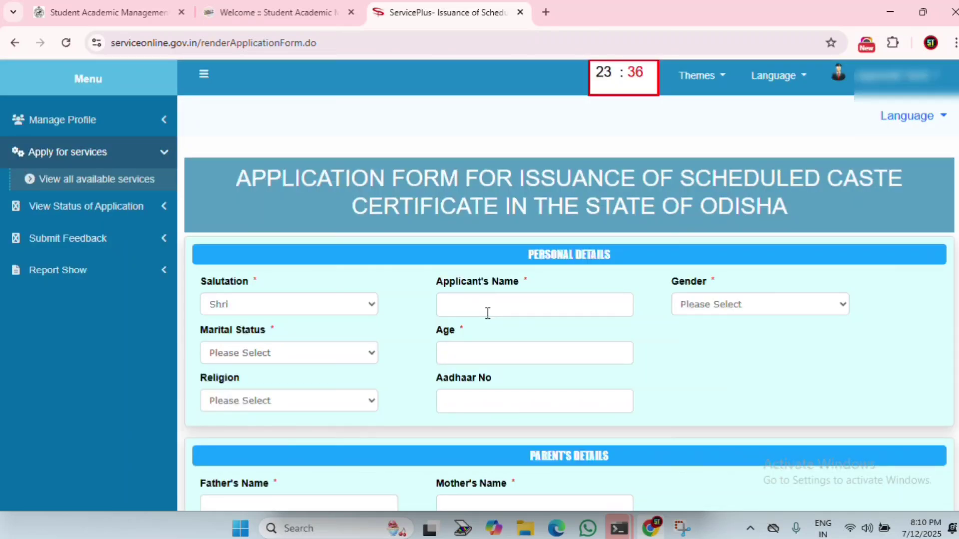
pyautogui.click(488, 313)
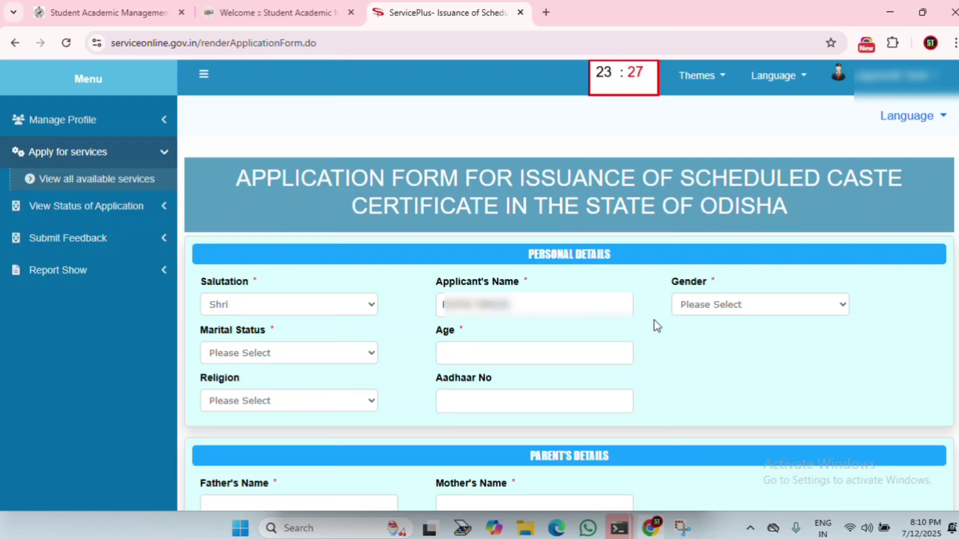
pyautogui.click(725, 310)
pyautogui.click(718, 331)
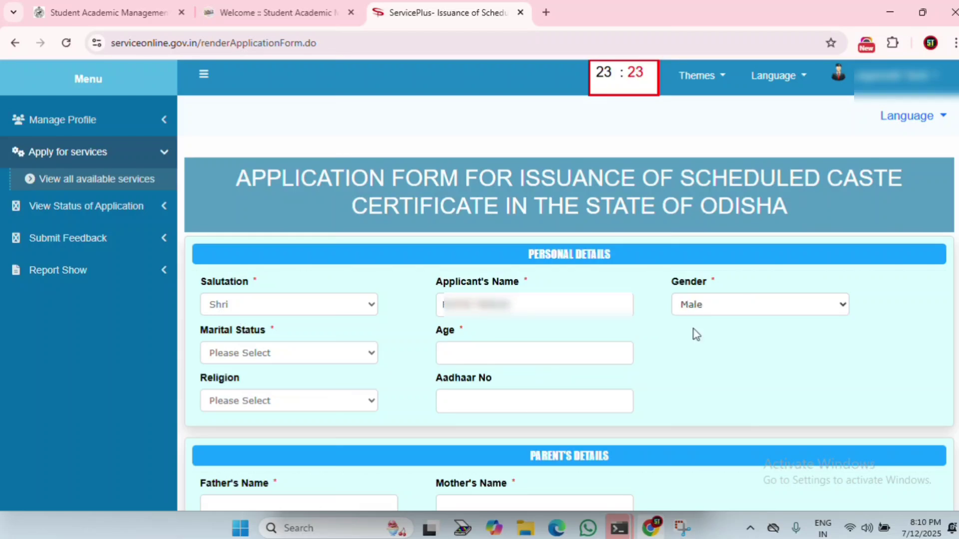
pyautogui.click(260, 357)
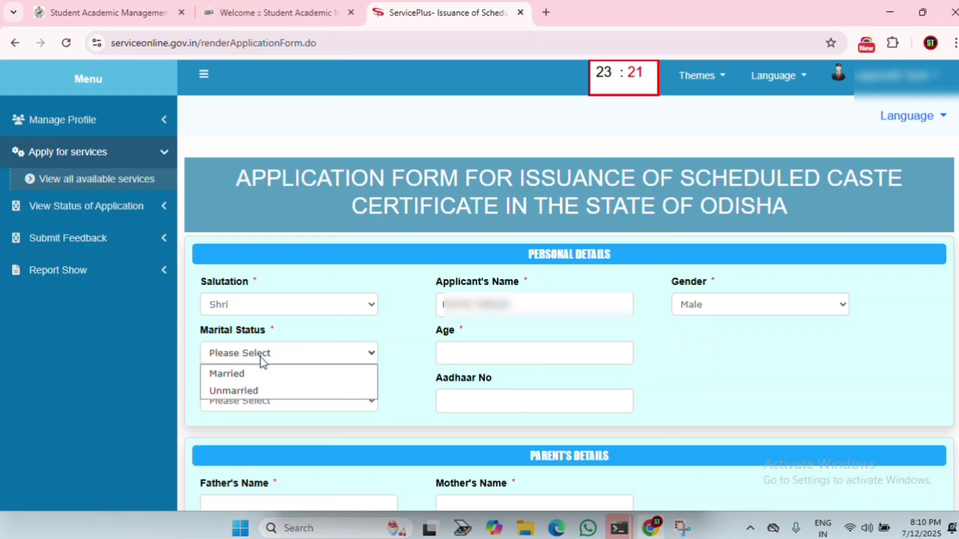
pyautogui.click(248, 376)
pyautogui.click(490, 351)
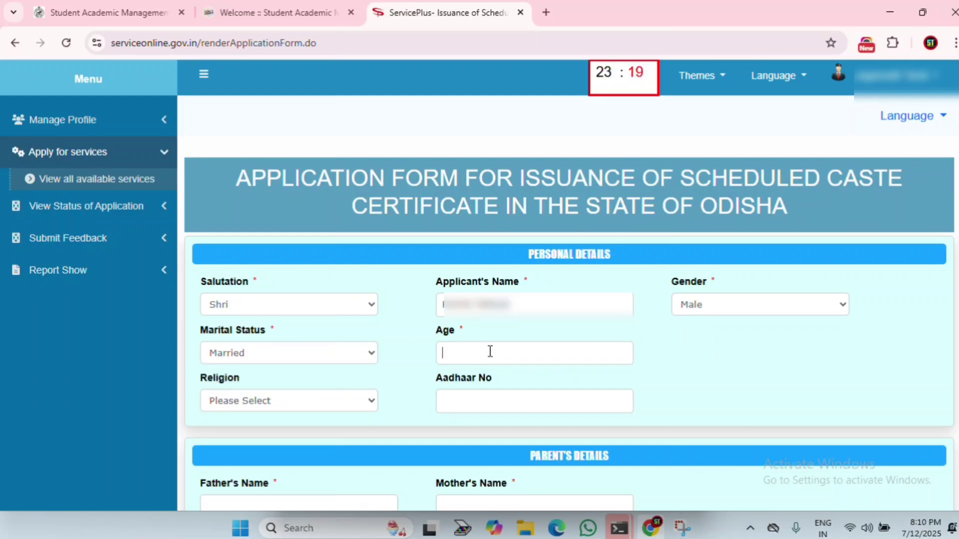
pyautogui.write('57')
pyautogui.click(298, 405)
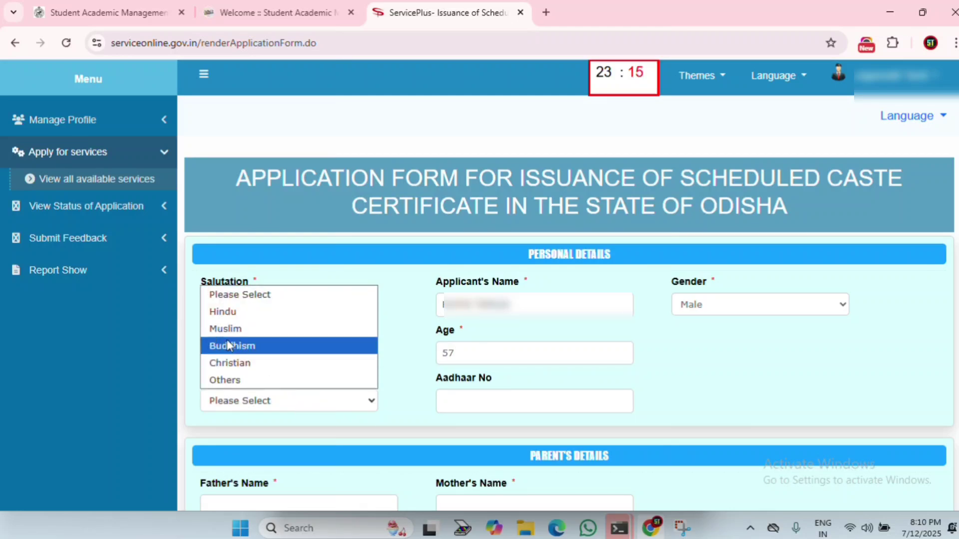
pyautogui.click(215, 312)
pyautogui.click(518, 408)
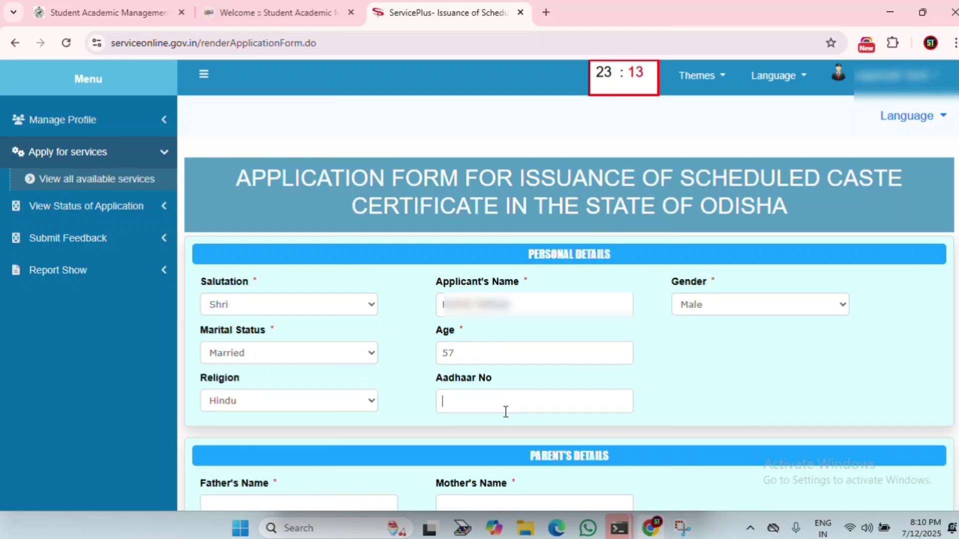
# Step: Enter the parents' names and the applicant's mobile number
pyautogui.scroll(-3, 518, 405)
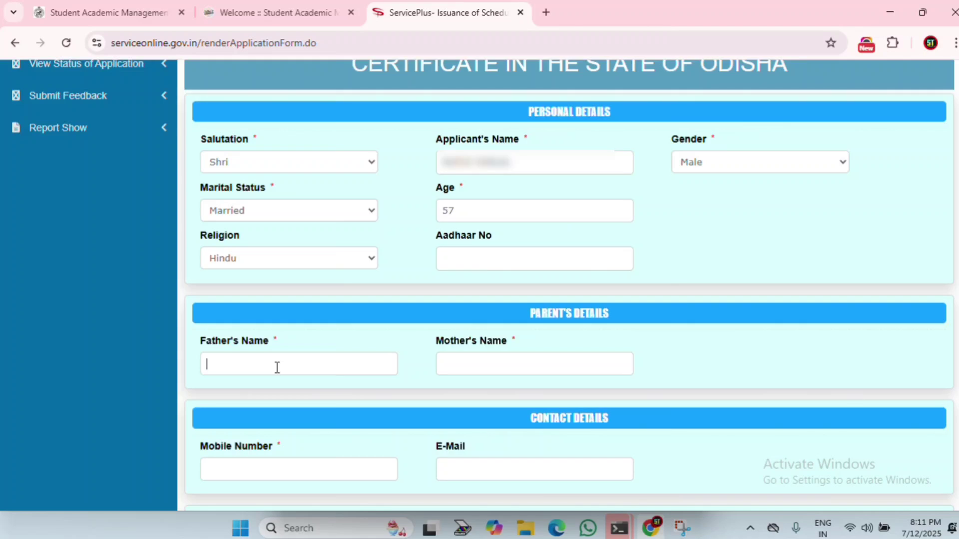
pyautogui.click(278, 368)
pyautogui.write('A')
pyautogui.write('R')
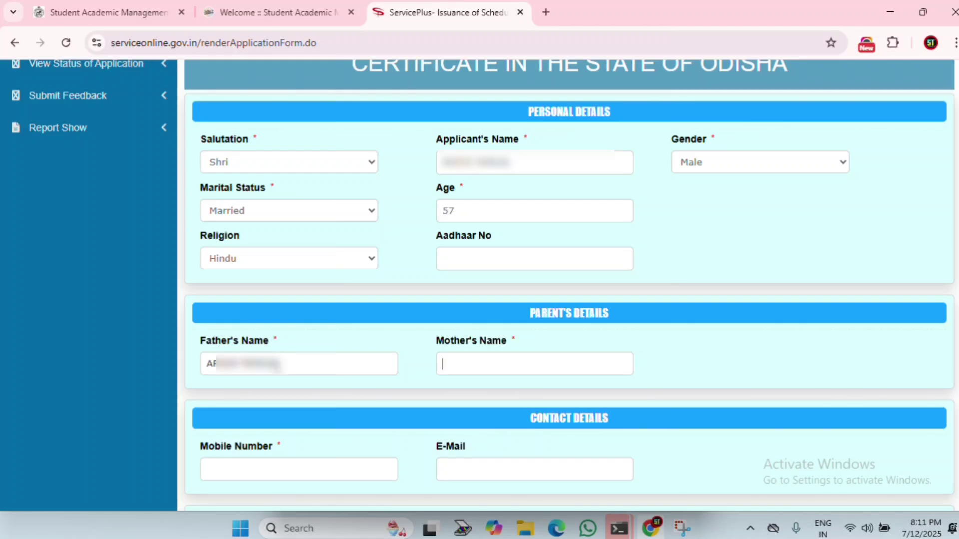
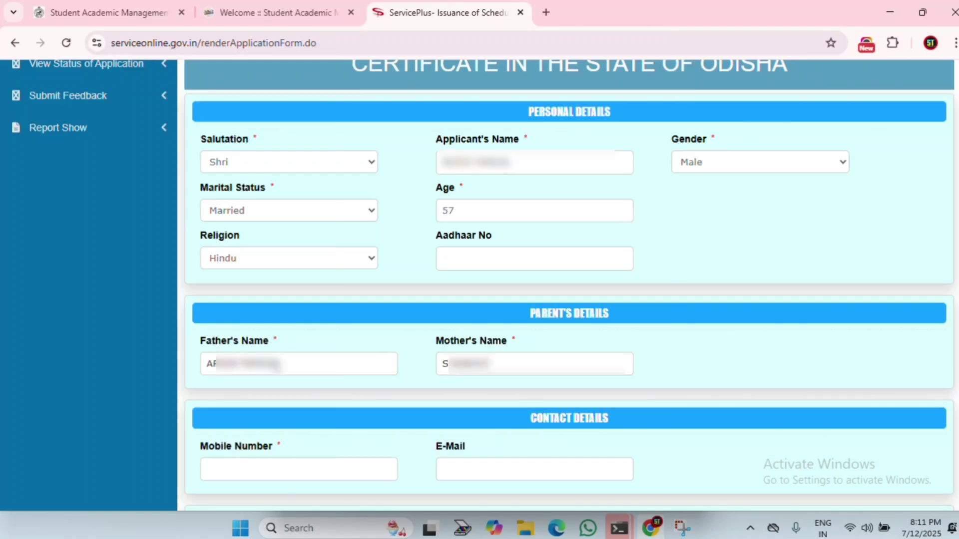
pyautogui.scroll(-1, 278, 372)
pyautogui.scroll(-1, 277, 372)
pyautogui.click(282, 392)
pyautogui.write('78')
pyautogui.click(501, 391)
pyautogui.scroll(-2, 490, 395)
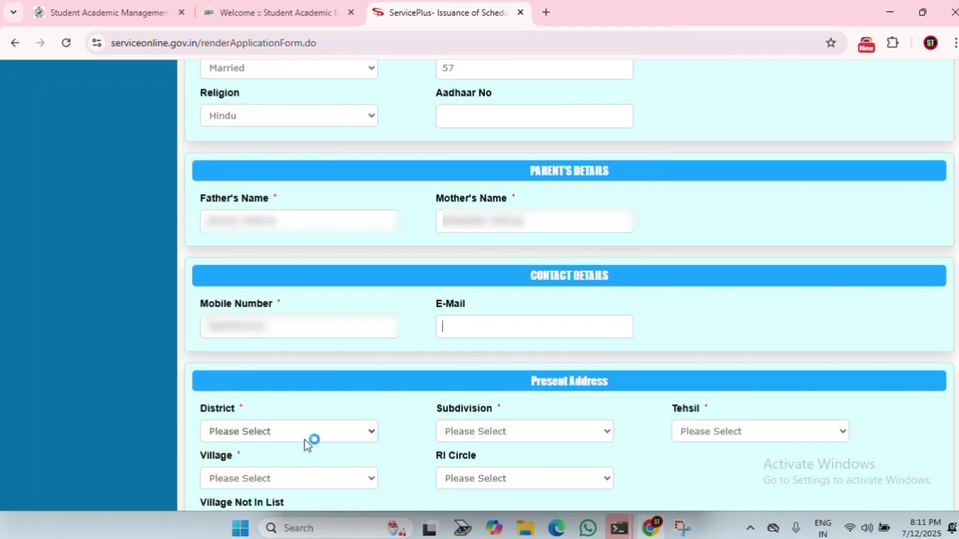
# Step: Set present-address district BALANGIR, subdivision Titlagarh and tehsil Titlagarh
pyautogui.moveTo(528, 382); pyautogui.dragTo(619, 387)
pyautogui.click(279, 434)
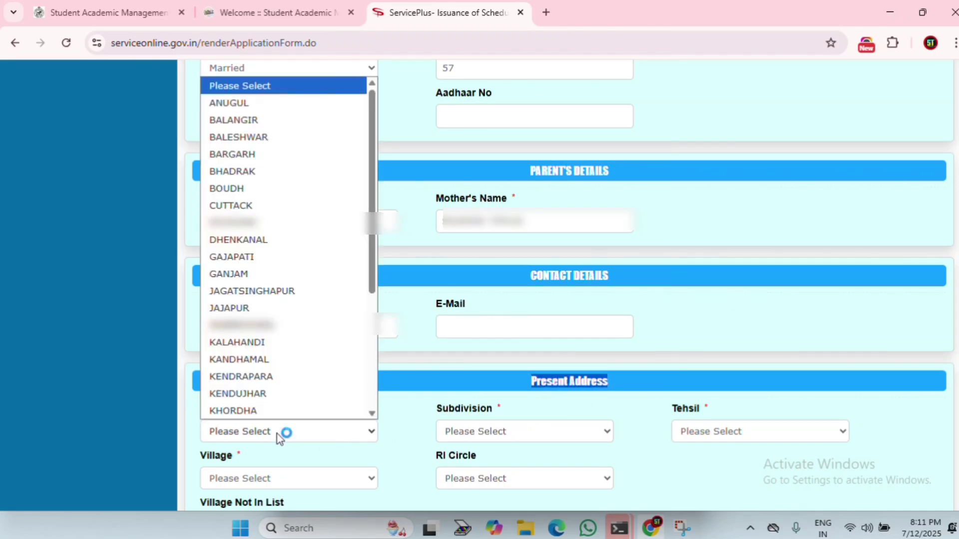
pyautogui.press('b')
pyautogui.press('Return')
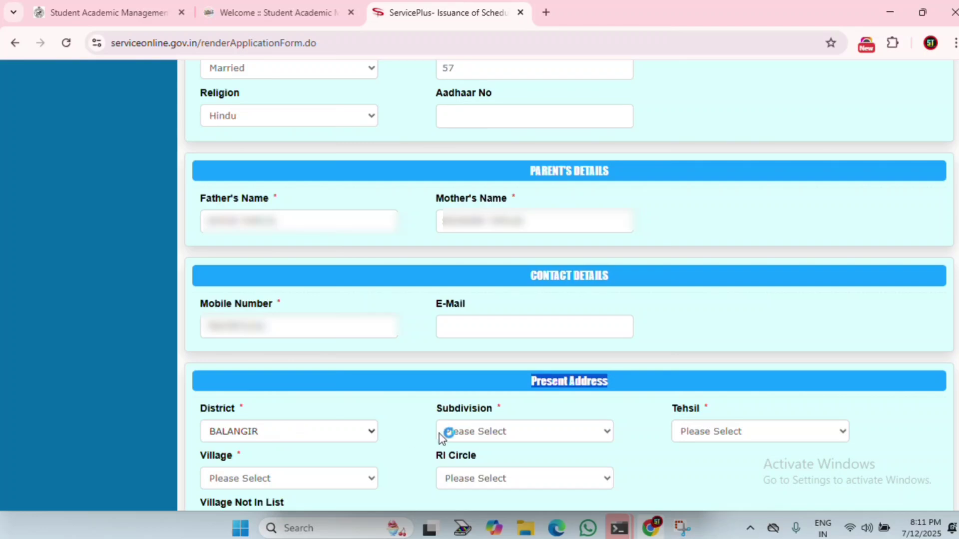
pyautogui.click(490, 434)
pyautogui.press('t')
pyautogui.press('Return')
pyautogui.click(718, 431)
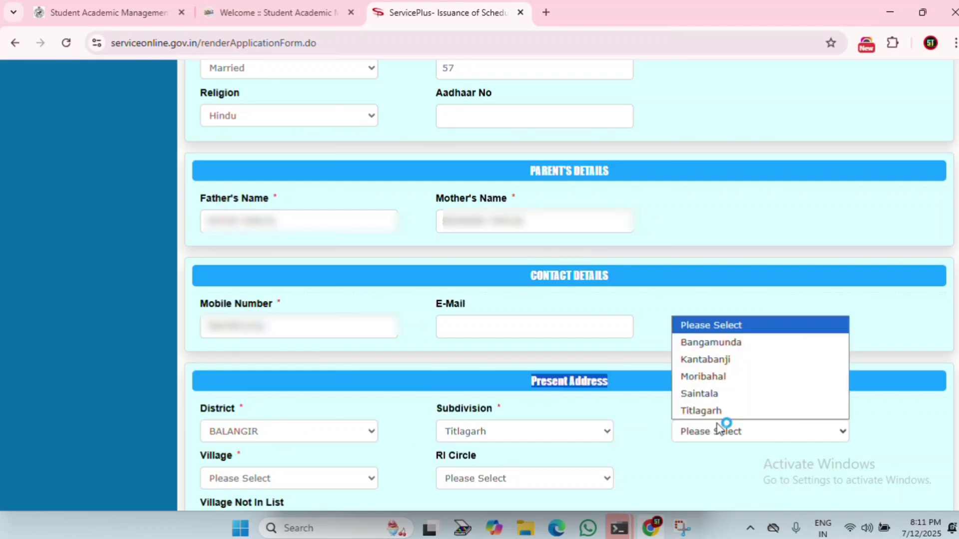
pyautogui.press('s')
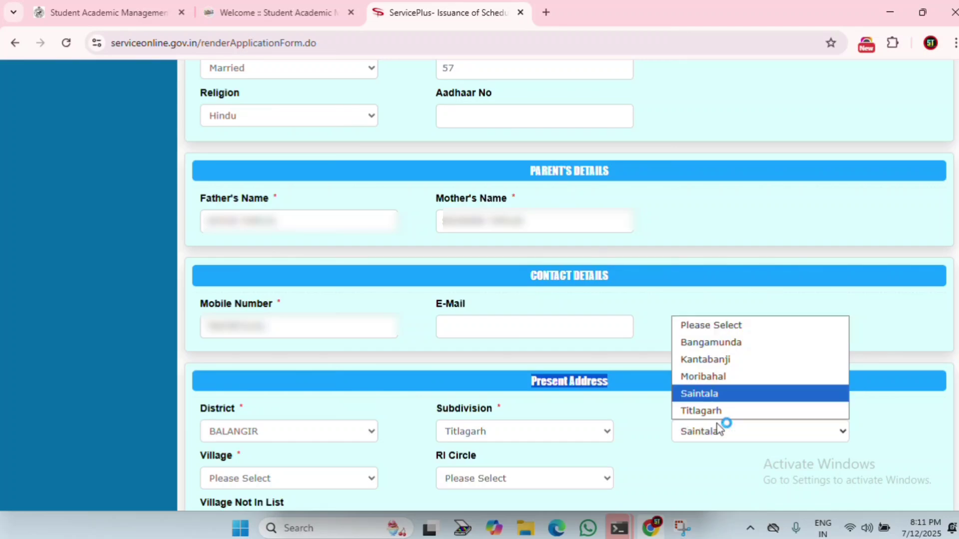
pyautogui.click(709, 411)
# Step: Choose village Mahulpada and RI circle Sagadghat
pyautogui.click(307, 481)
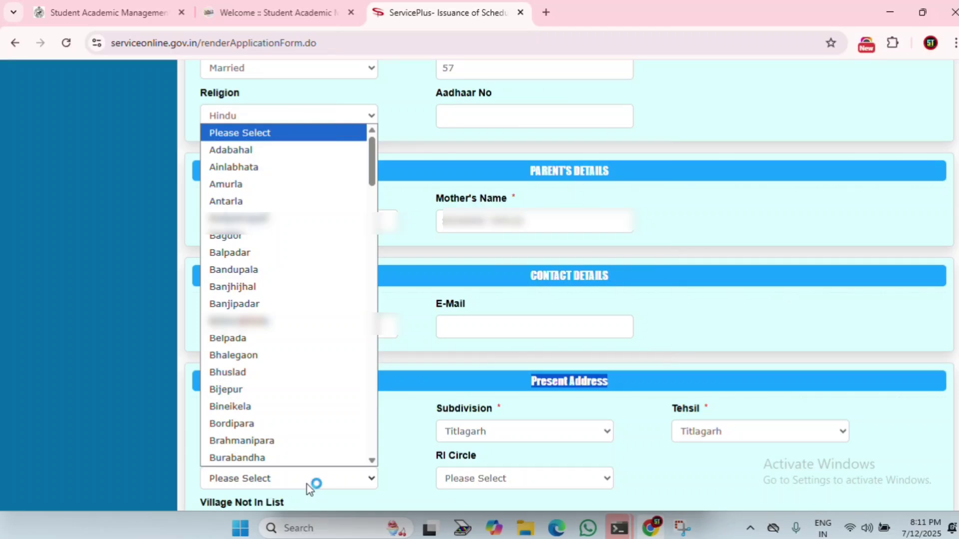
pyautogui.press('m')
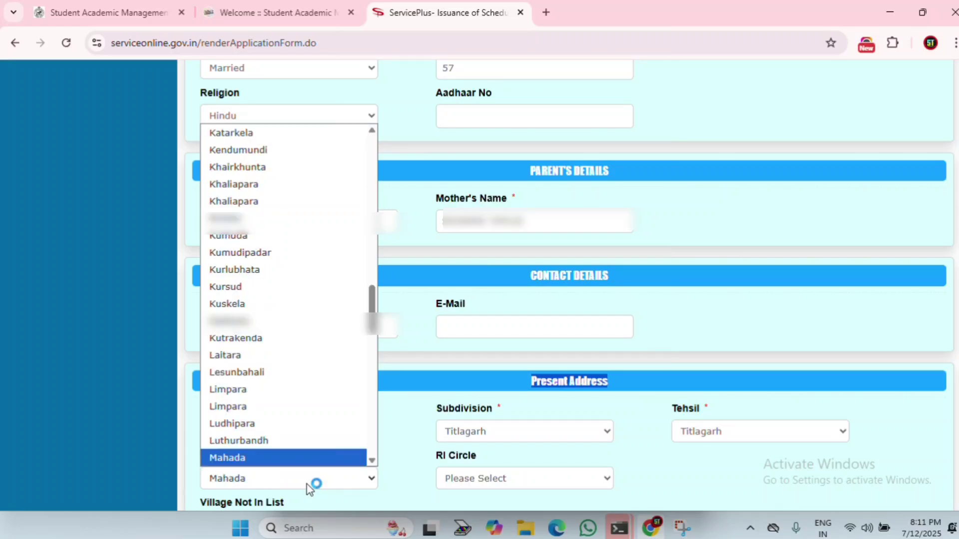
pyautogui.press('Down')
pyautogui.press('Down')
pyautogui.press('Return')
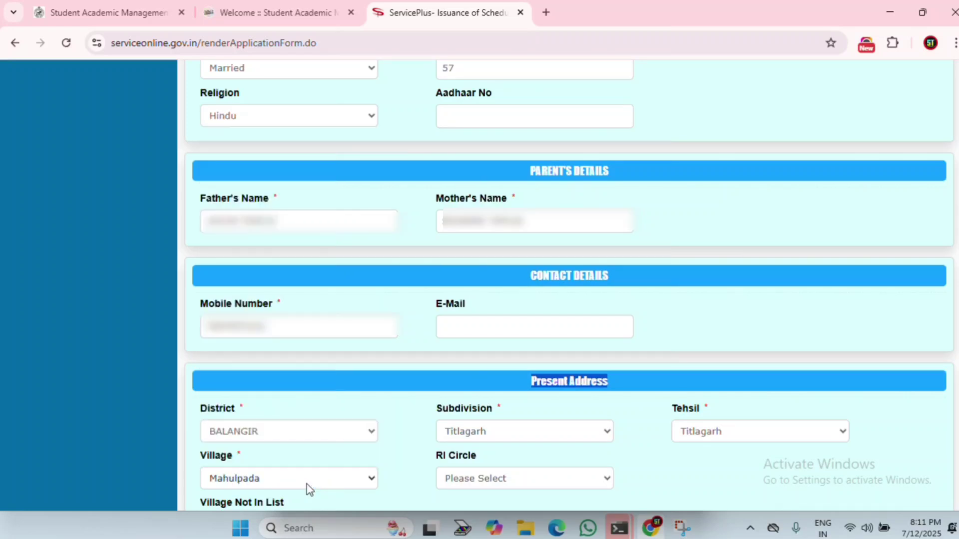
pyautogui.click(579, 480)
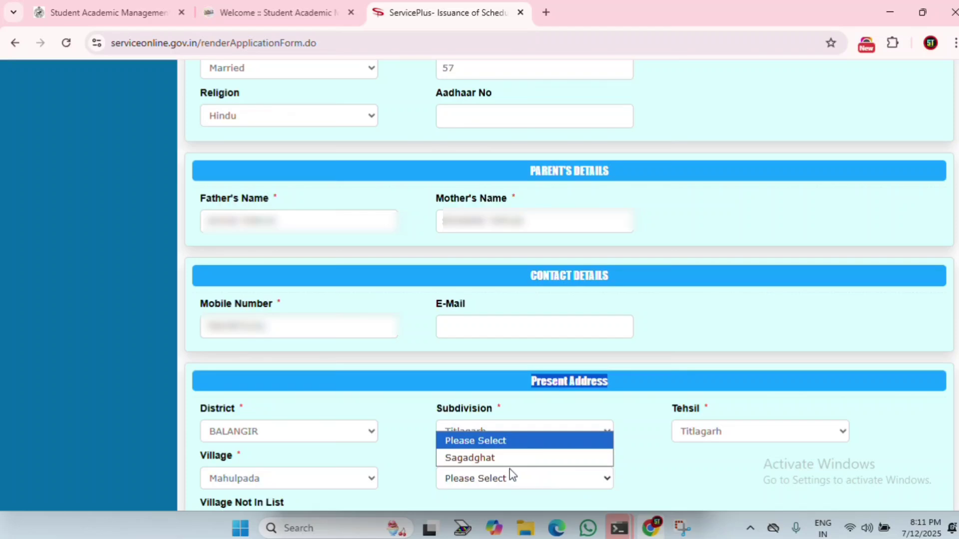
pyautogui.click(487, 458)
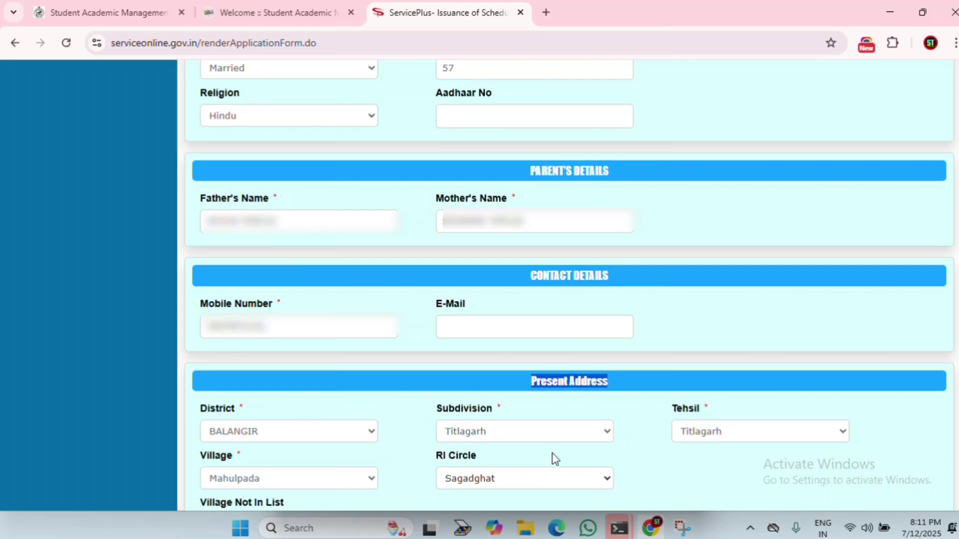
pyautogui.scroll(-5, 533, 471)
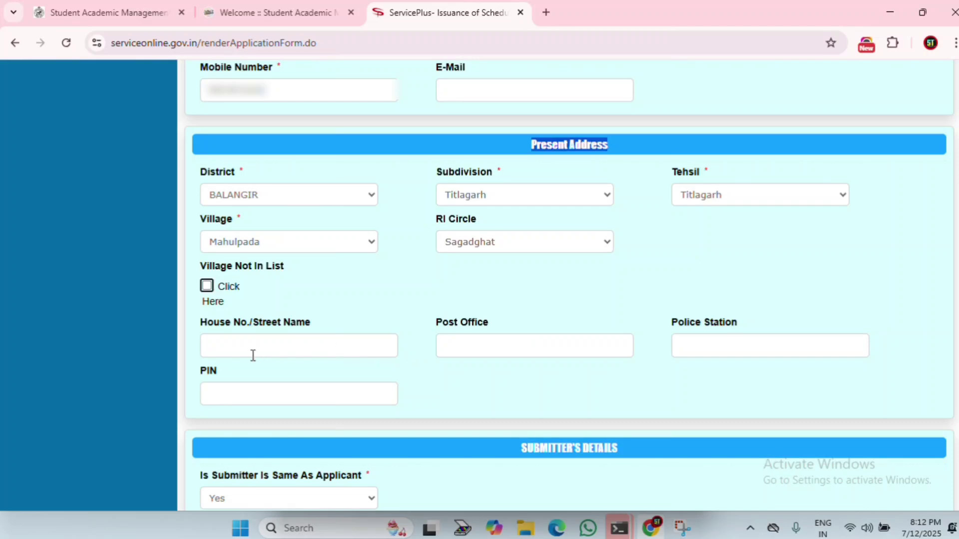
pyautogui.scroll(-4, 339, 382)
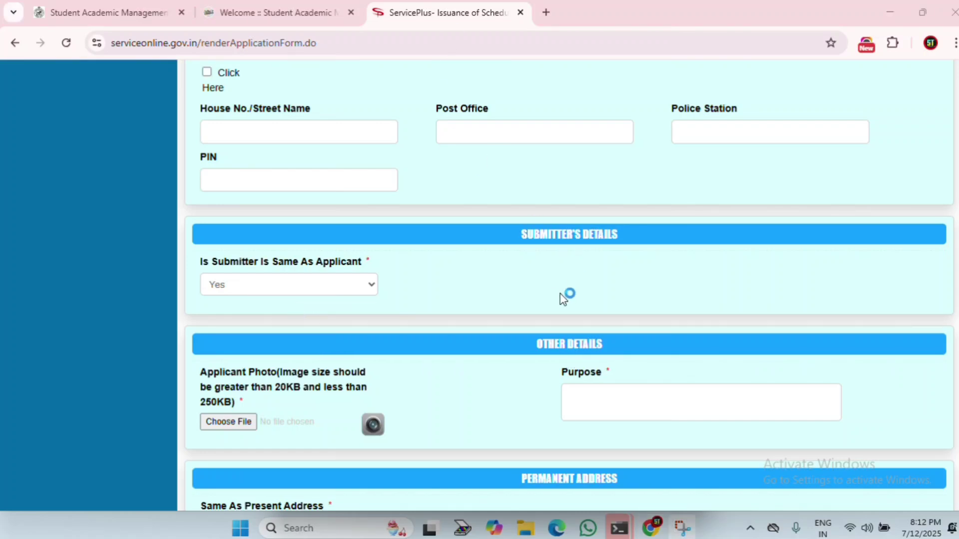
# Step: Upload the applicant's PHOTO file from the applicant's folder in Downloads
pyautogui.click(371, 423)
pyautogui.scroll(-1, 372, 422)
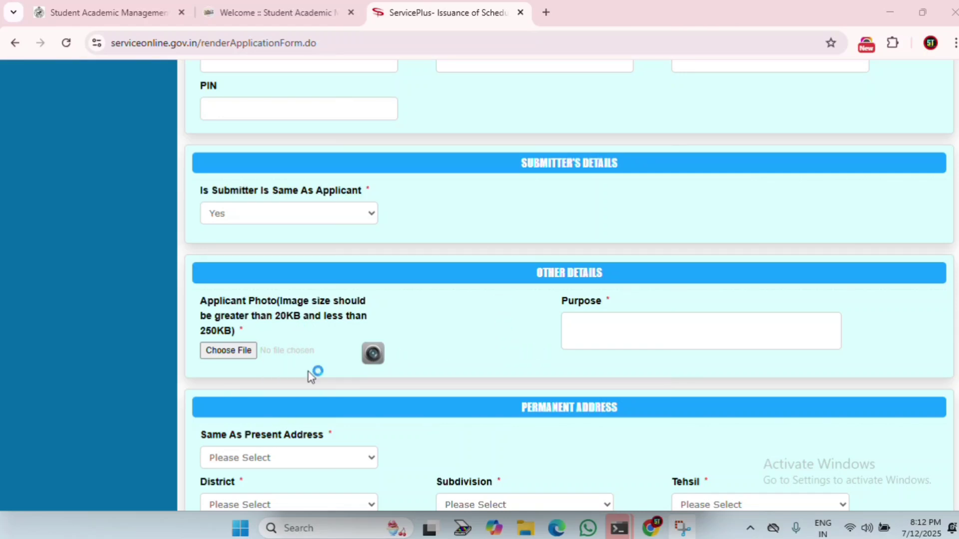
pyautogui.click(231, 356)
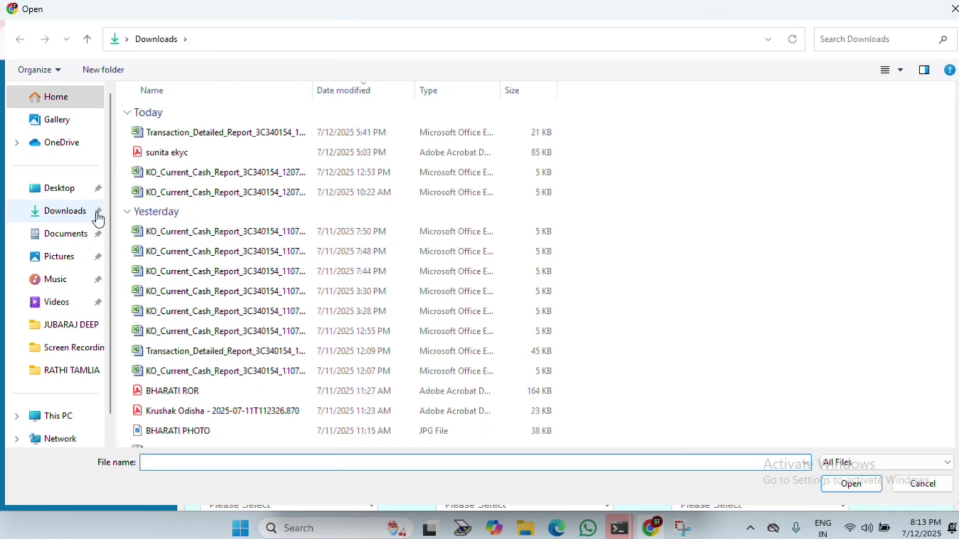
pyautogui.click(858, 40)
pyautogui.write('RAT')
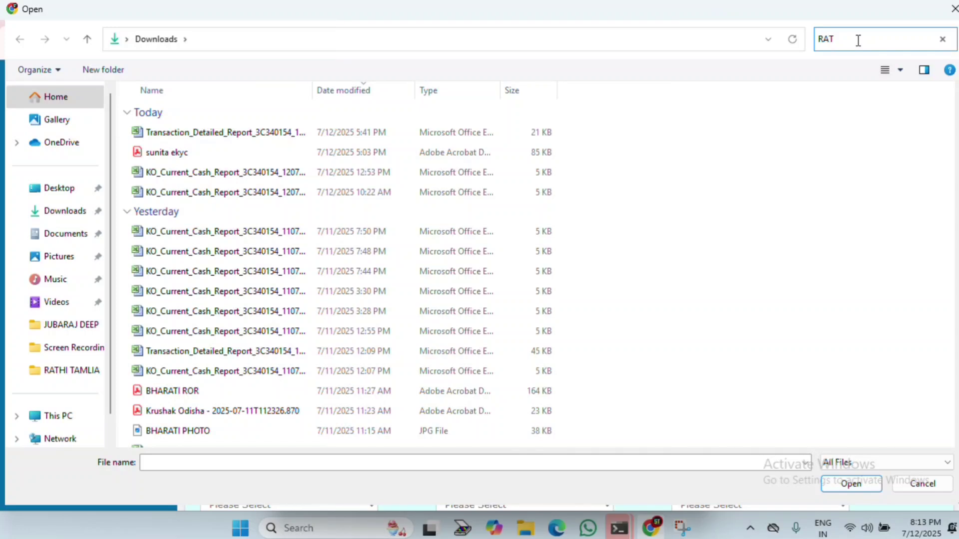
pyautogui.write('HI')
pyautogui.click(72, 370)
pyautogui.doubleClick(172, 134)
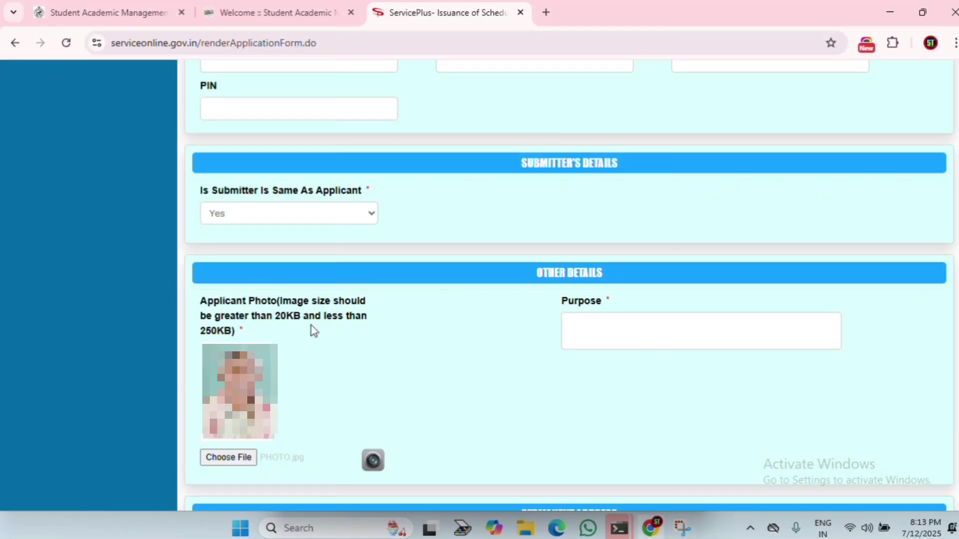
# Step: Enter PENSION as the application purpose
pyautogui.click(627, 336)
pyautogui.write('PENSION')
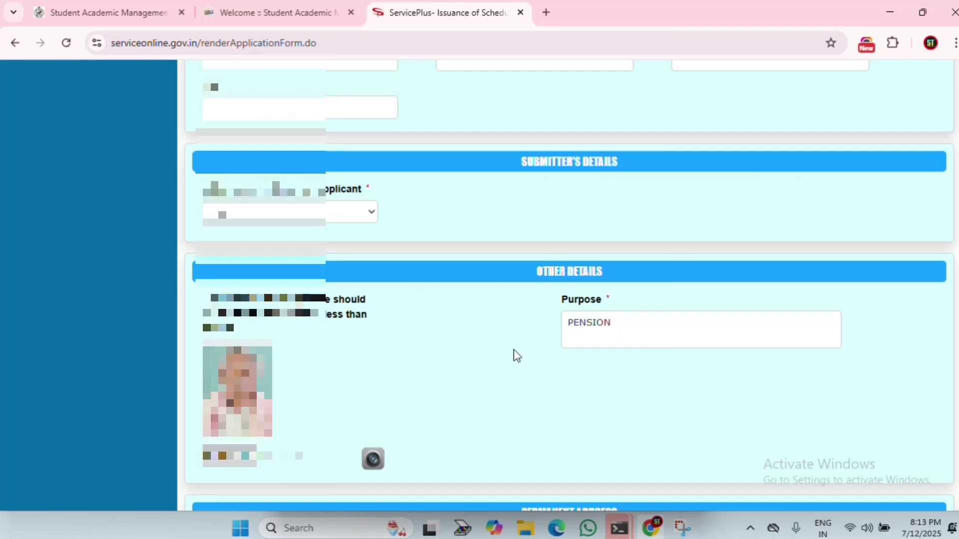
pyautogui.scroll(-5, 517, 356)
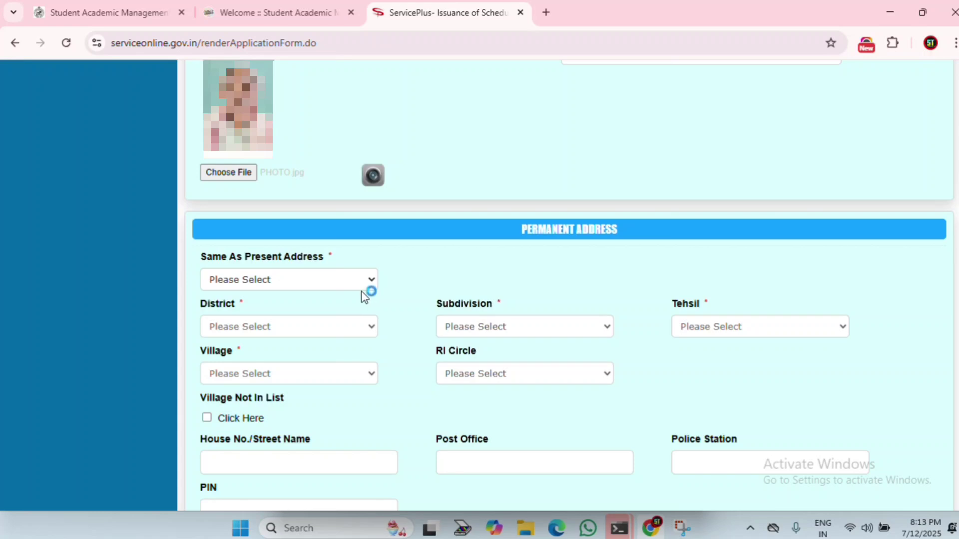
# Step: Set the permanent address's Same As Present Address option to Yes
pyautogui.click(344, 287)
pyautogui.click(244, 320)
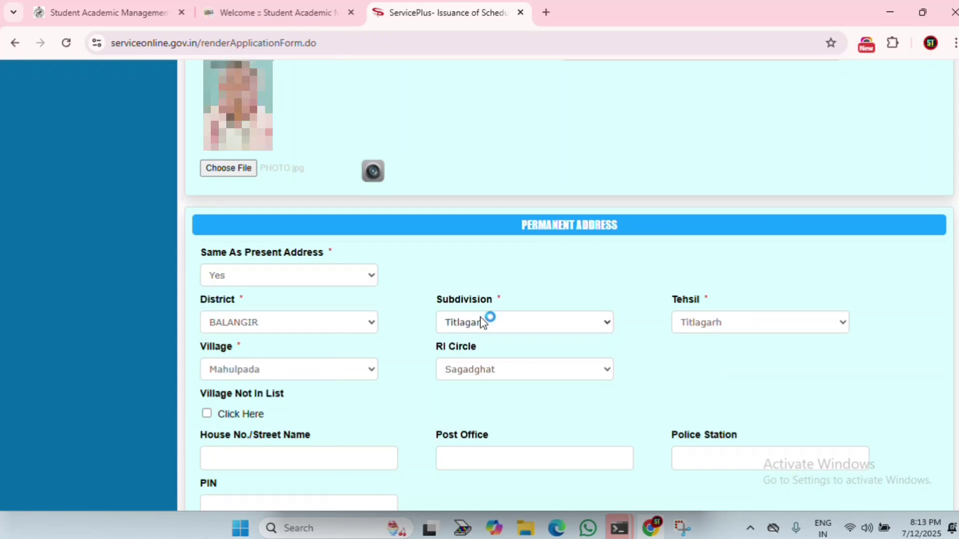
pyautogui.scroll(-6, 480, 317)
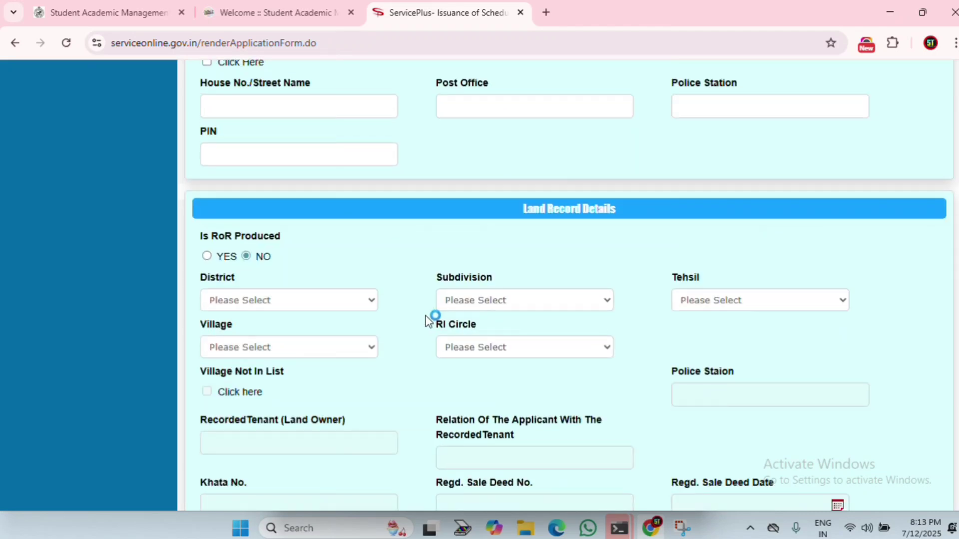
# Step: Mark RoR produced YES and set land district BALANGIR and subdivision Titlagarh
pyautogui.click(207, 257)
pyautogui.click(338, 301)
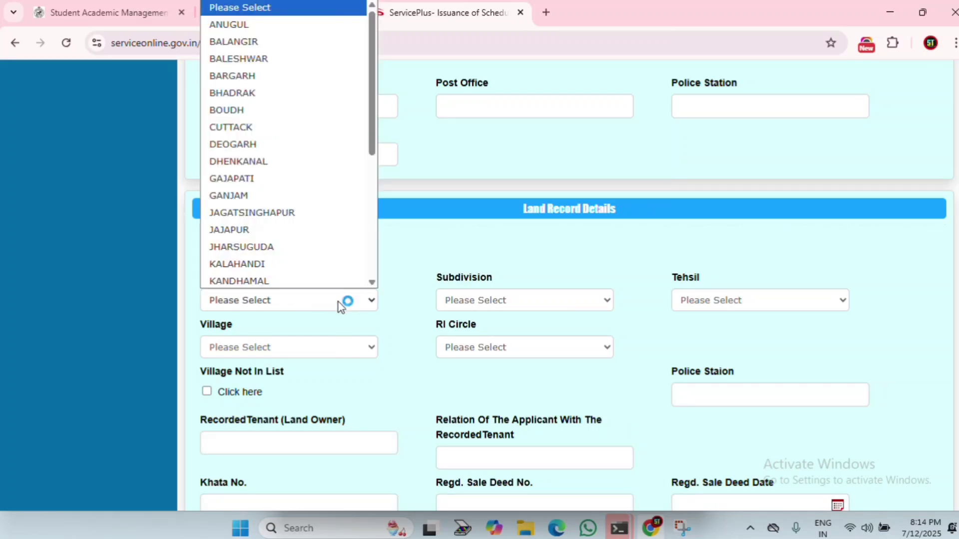
pyautogui.press('b')
pyautogui.press('Return')
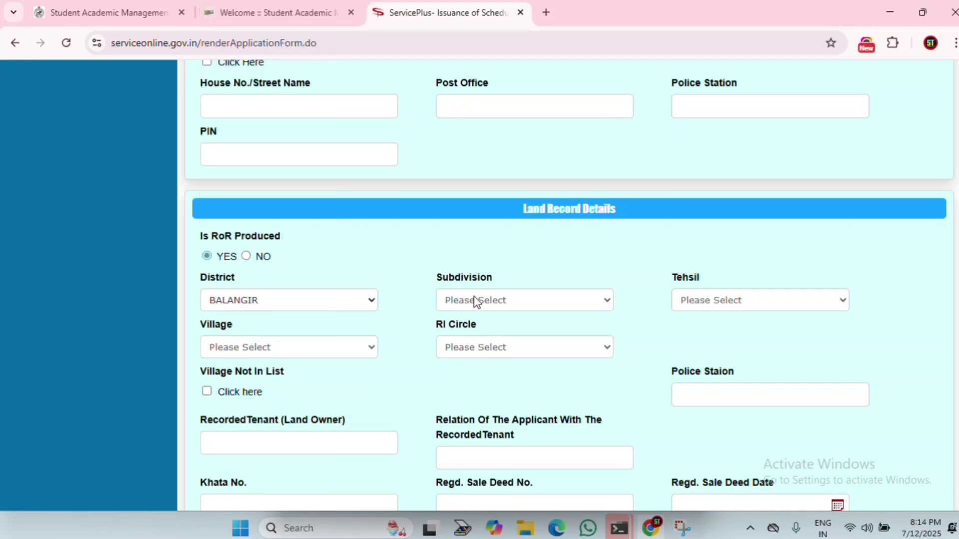
pyautogui.click(501, 302)
pyautogui.press('t')
pyautogui.press('Return')
# Step: Set land tehsil Titlagarh, village Dangarpara and RI circle Sagadghat
pyautogui.click(744, 300)
pyautogui.press('t')
pyautogui.press('Return')
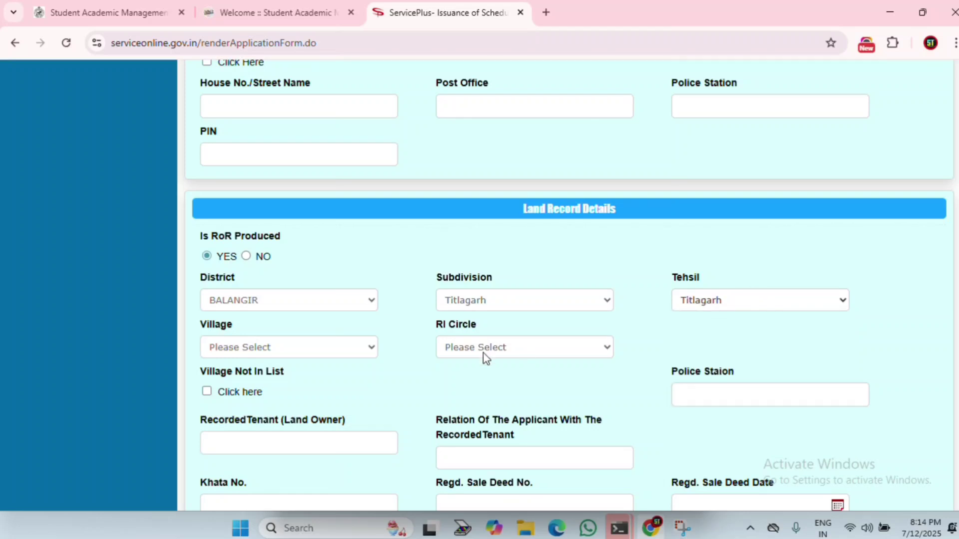
pyautogui.click(309, 350)
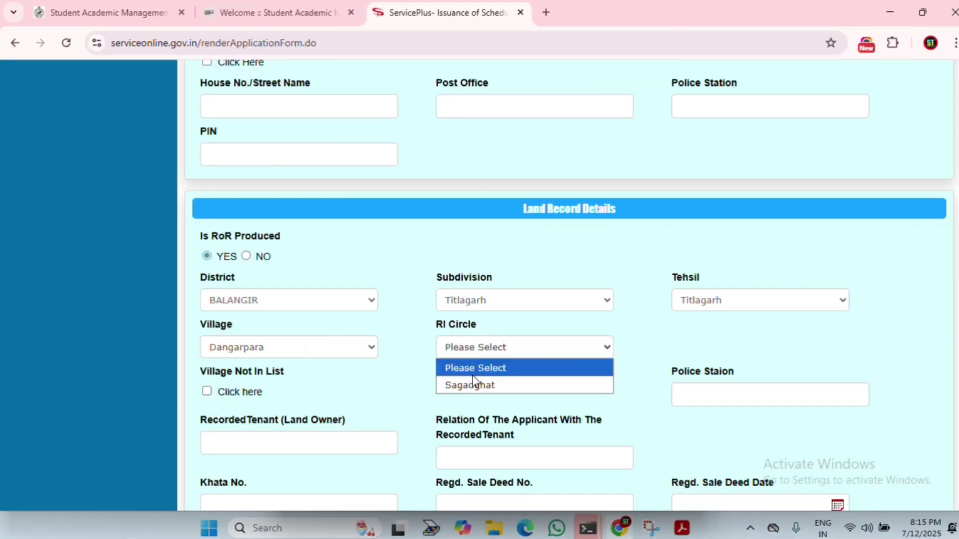
pyautogui.click(493, 387)
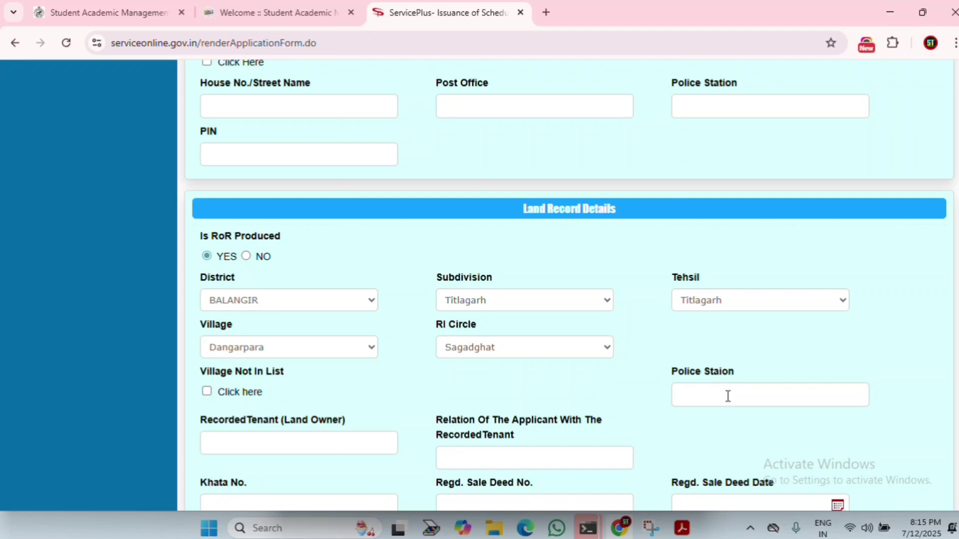
# Step: Enter Khata No. 127/354 in the land details
pyautogui.scroll(-3, 727, 394)
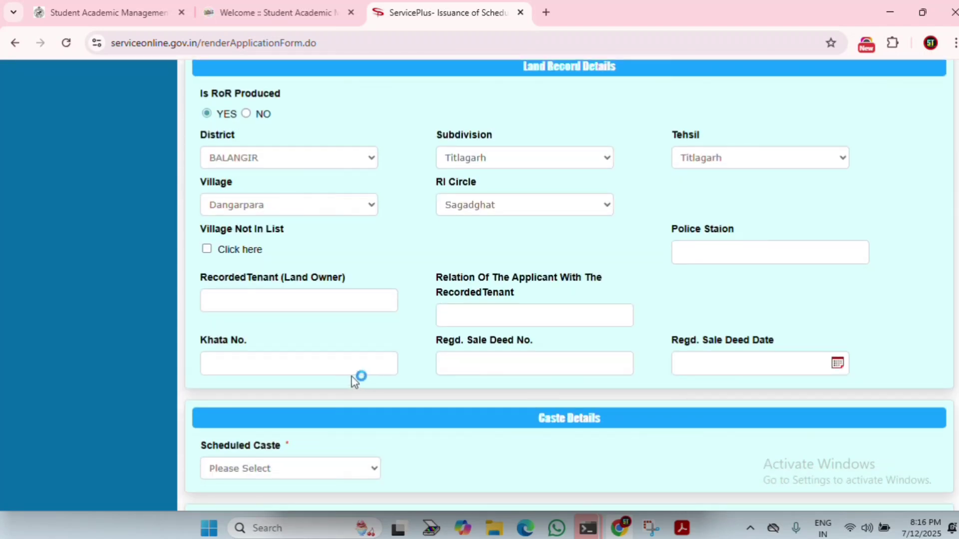
pyautogui.click(297, 361)
pyautogui.scroll(2, 269, 441)
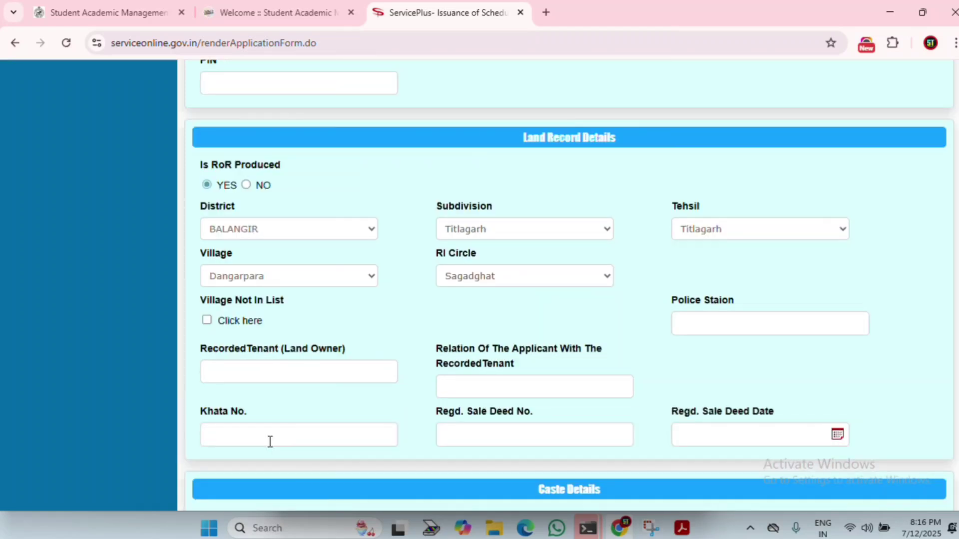
pyautogui.write('127/354')
pyautogui.press('Tab')
# Step: Set the scheduled caste to Mahar
pyautogui.scroll(-2, 452, 415)
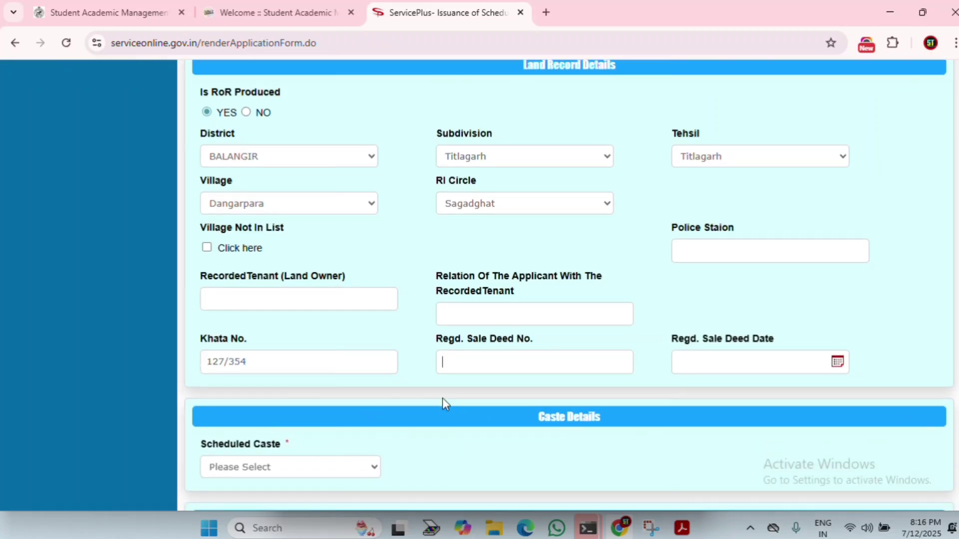
pyautogui.scroll(-2, 439, 400)
pyautogui.click(292, 400)
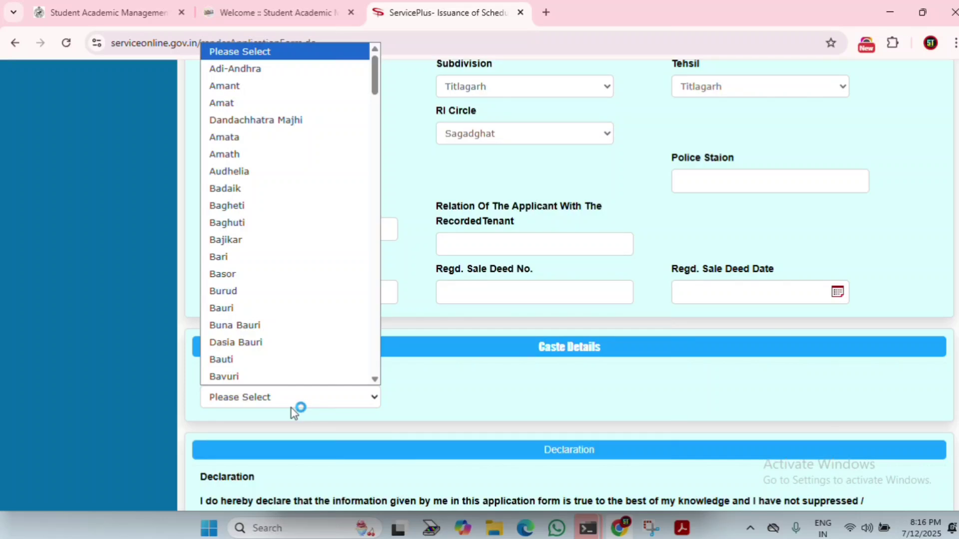
pyautogui.write('mahar')
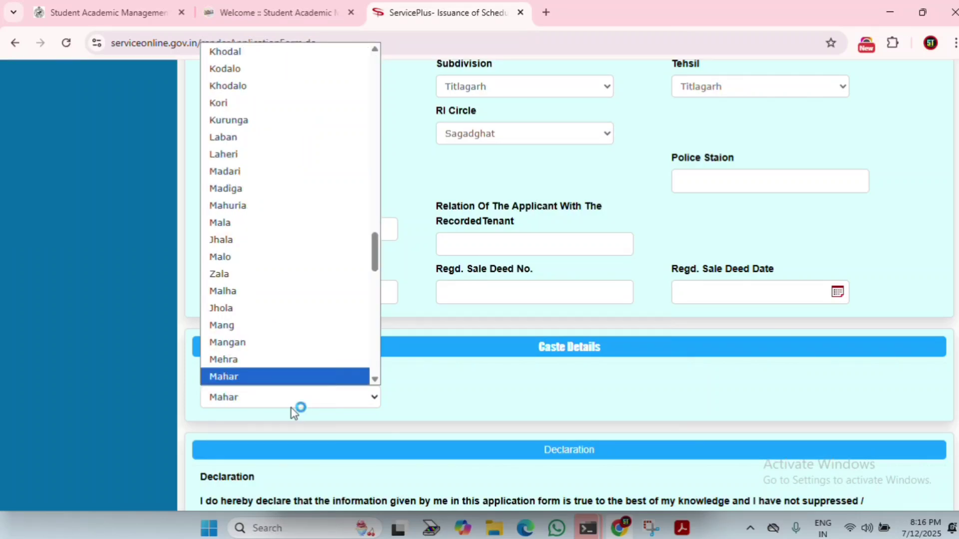
pyautogui.press('Return')
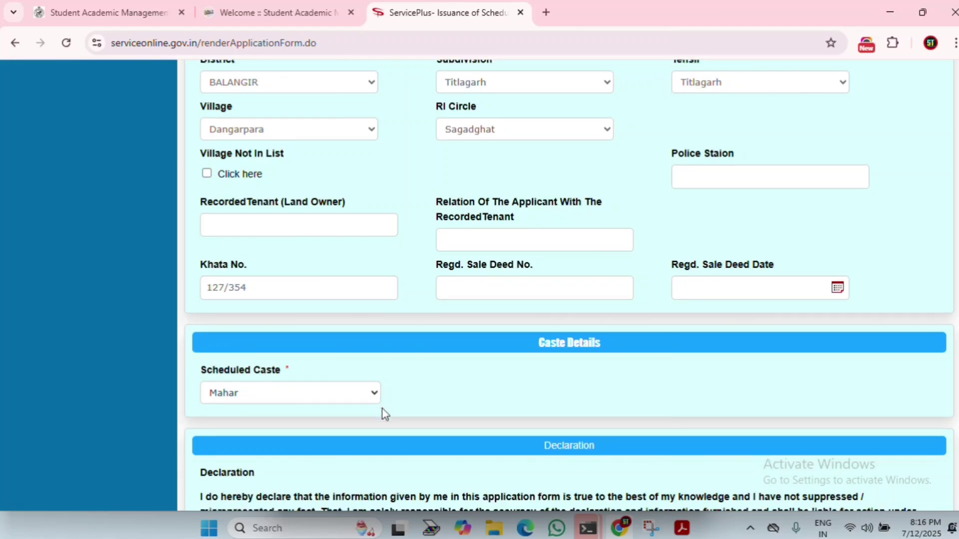
pyautogui.scroll(-4, 350, 410)
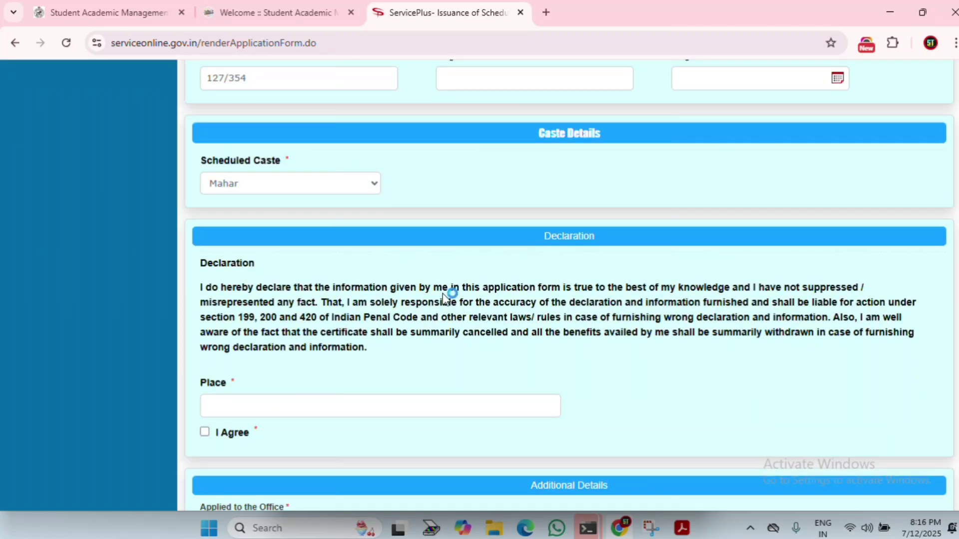
pyautogui.scroll(-3, 311, 405)
# Step: Enter MAHULPADA as the declaration place
pyautogui.click(305, 254)
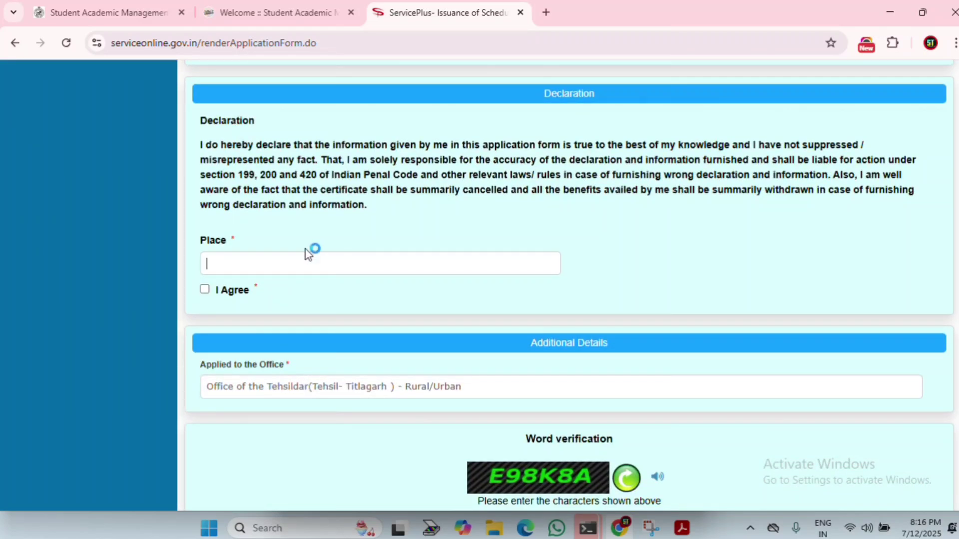
pyautogui.write('MAHULPADA')
pyautogui.scroll(10, 293, 272)
pyautogui.scroll(4, 280, 285)
pyautogui.scroll(-14, 302, 300)
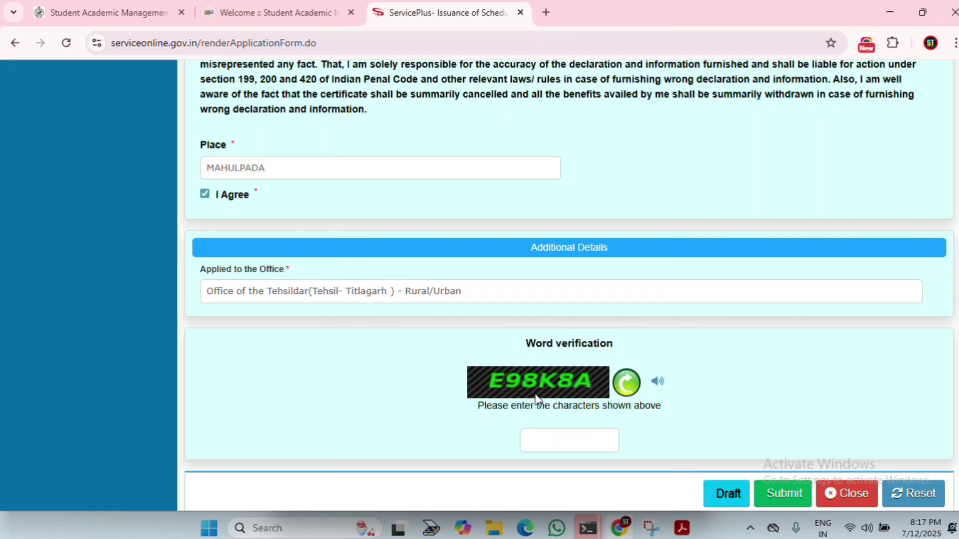
# Step: Fill in the word verification characters, correcting a stray character
pyautogui.click(565, 436)
pyautogui.write('e')
pyautogui.press('BackSpace')
pyautogui.write('E98K8A')
# Step: Try submitting, then start entering the land owner's name in the flagged RecordedTenant field
pyautogui.click(785, 494)
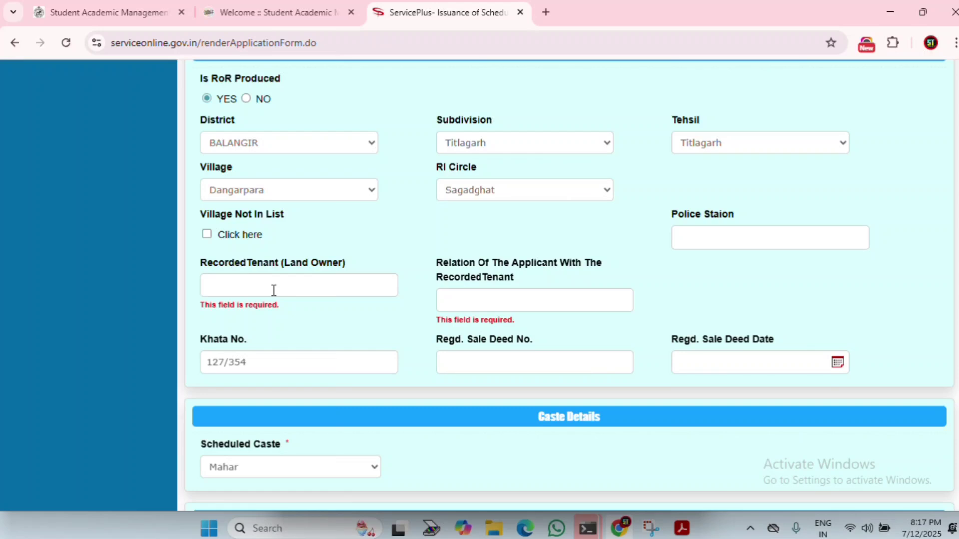
pyautogui.write('sa')
pyautogui.press('BackSpace')
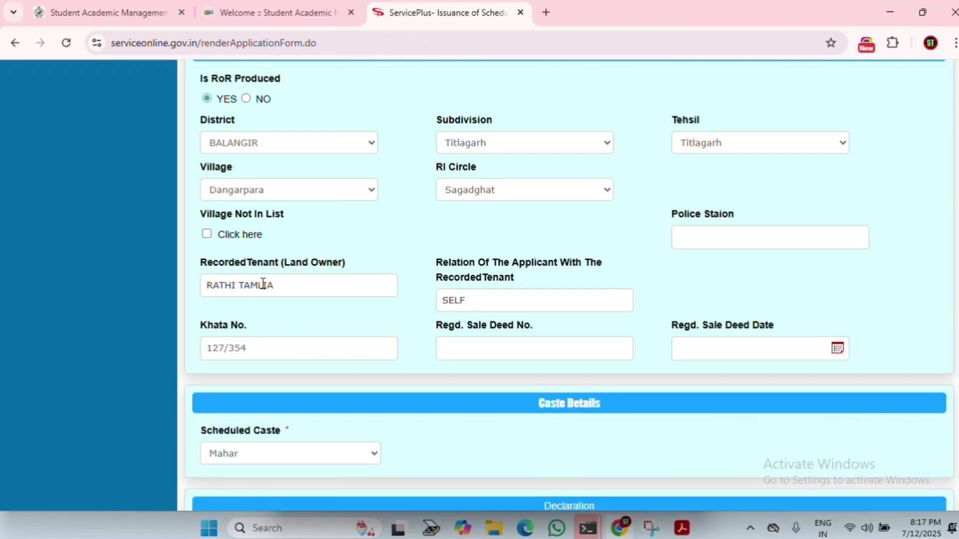
pyautogui.scroll(-12, 482, 315)
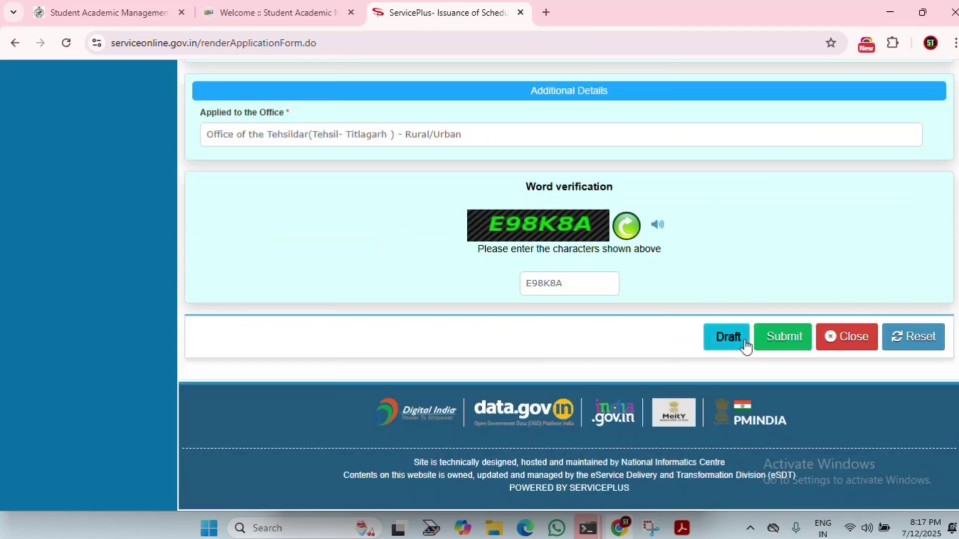
# Step: Submit the filled caste certificate form and review the preview down to Attach Annexure
pyautogui.click(784, 343)
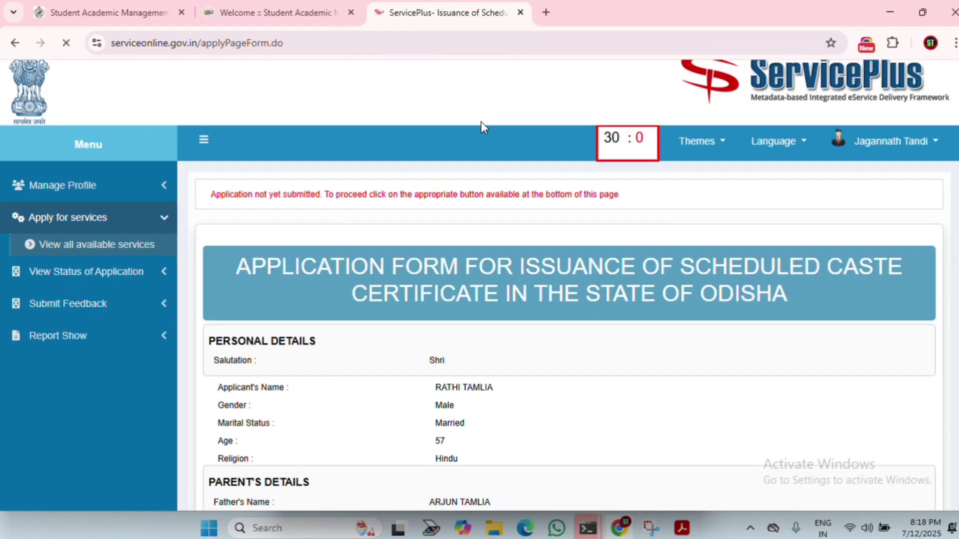
pyautogui.scroll(-15, 619, 215)
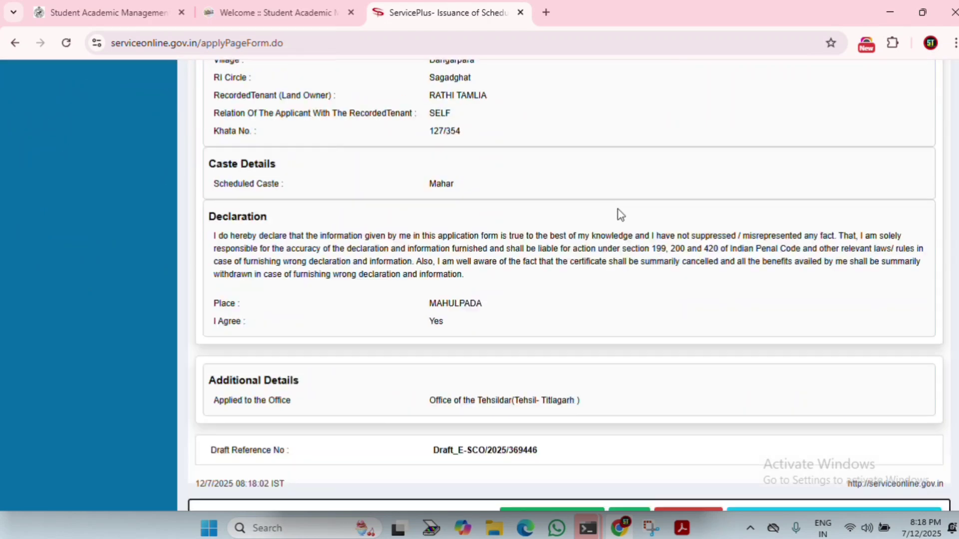
pyautogui.scroll(-4, 619, 215)
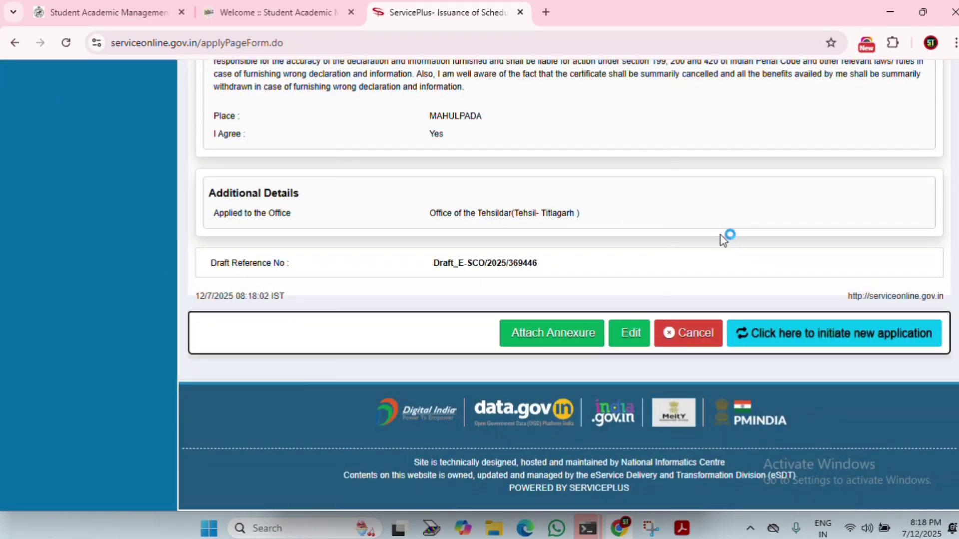
pyautogui.scroll(15, 654, 270)
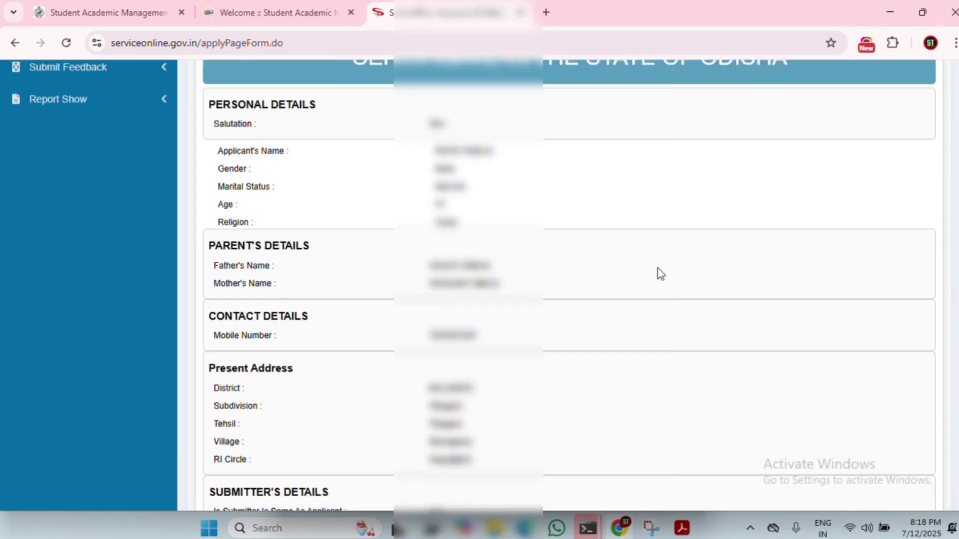
pyautogui.scroll(5, 656, 275)
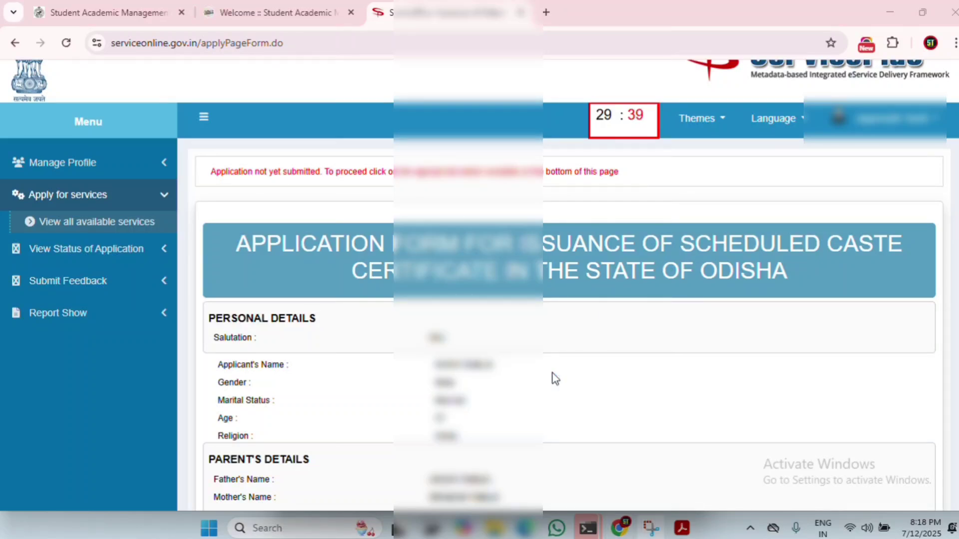
pyautogui.scroll(-7, 555, 379)
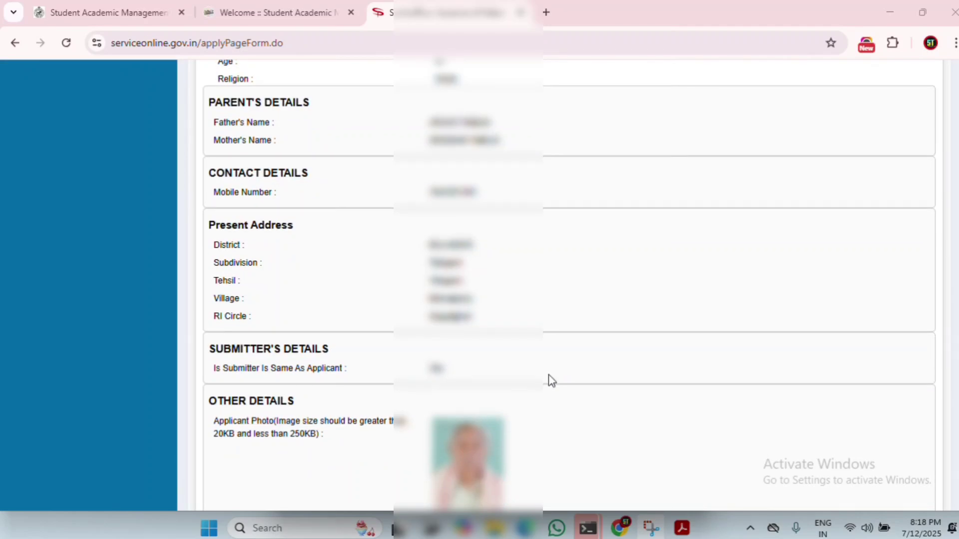
pyautogui.scroll(-2, 551, 380)
pyautogui.scroll(-17, 551, 380)
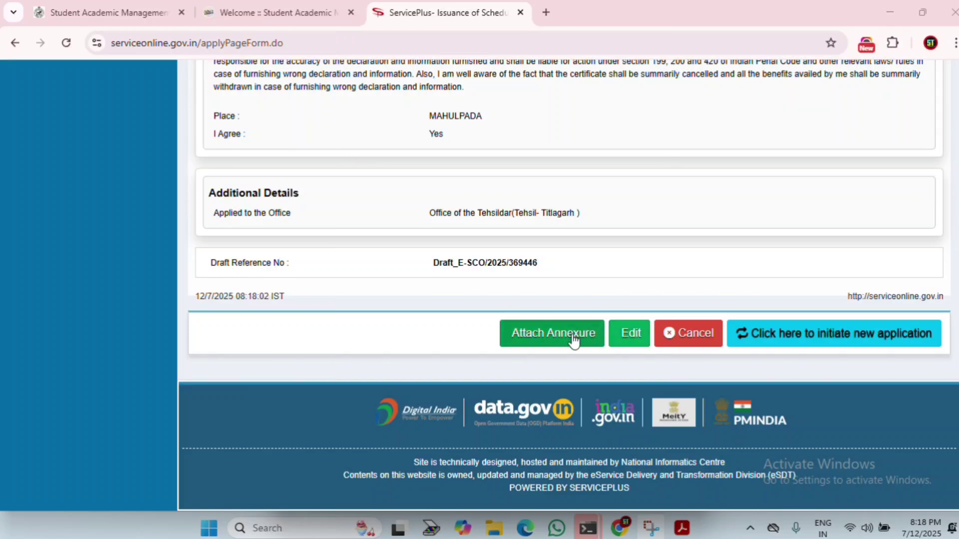
# Step: Go to Attach Annexure, check ALL.pdf, then open the first enclosure's document-type list
pyautogui.click(547, 338)
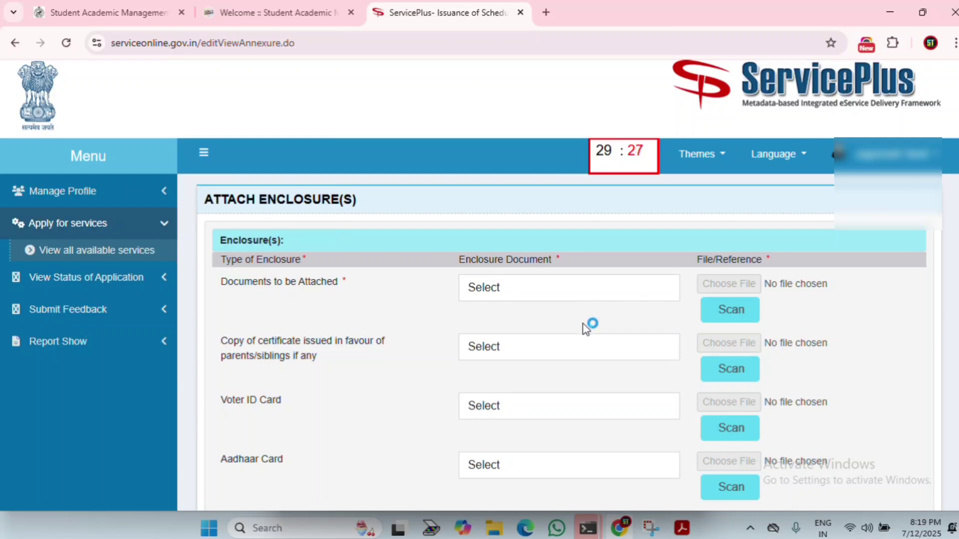
pyautogui.hotkey('alt', 'Tab')
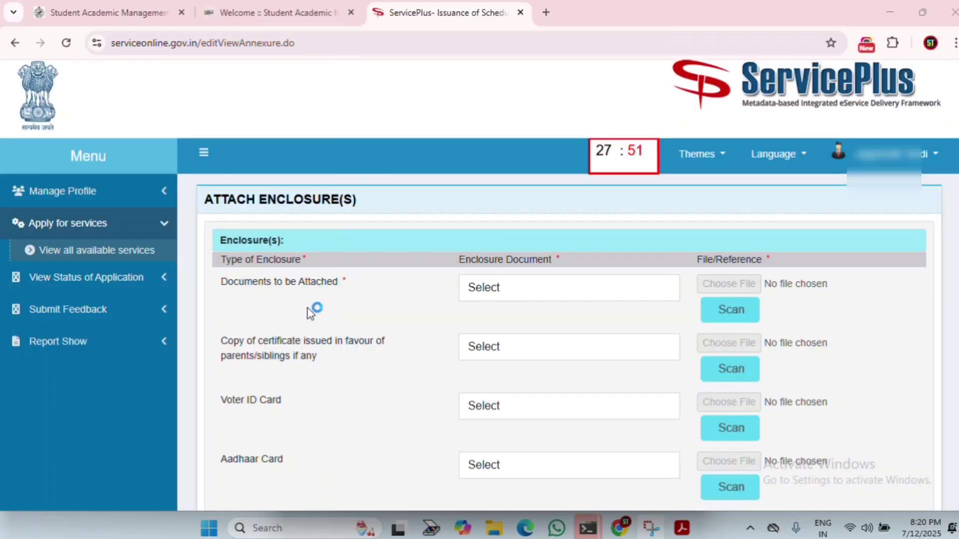
pyautogui.click(546, 292)
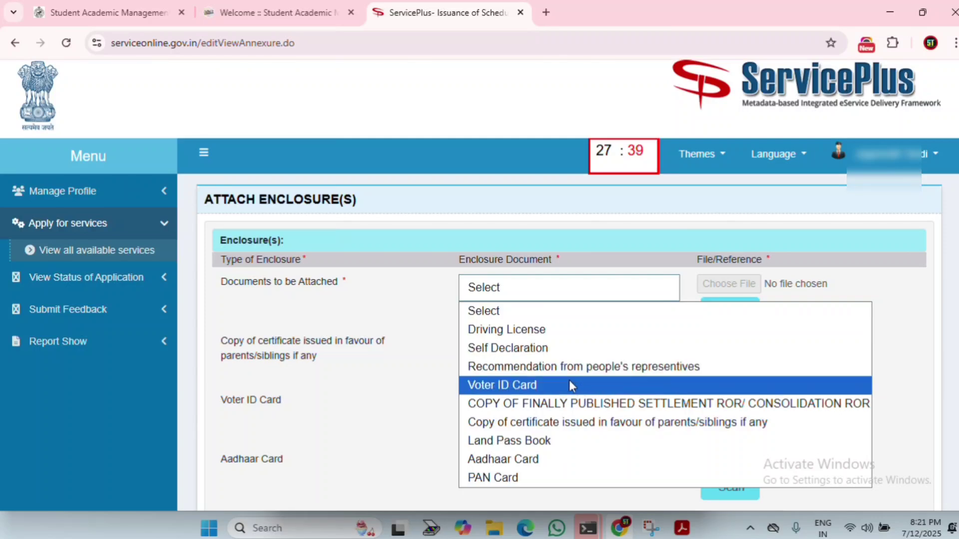
# Step: Attach SELF DECLARATION.pdf as the Self Declaration enclosure
pyautogui.click(524, 348)
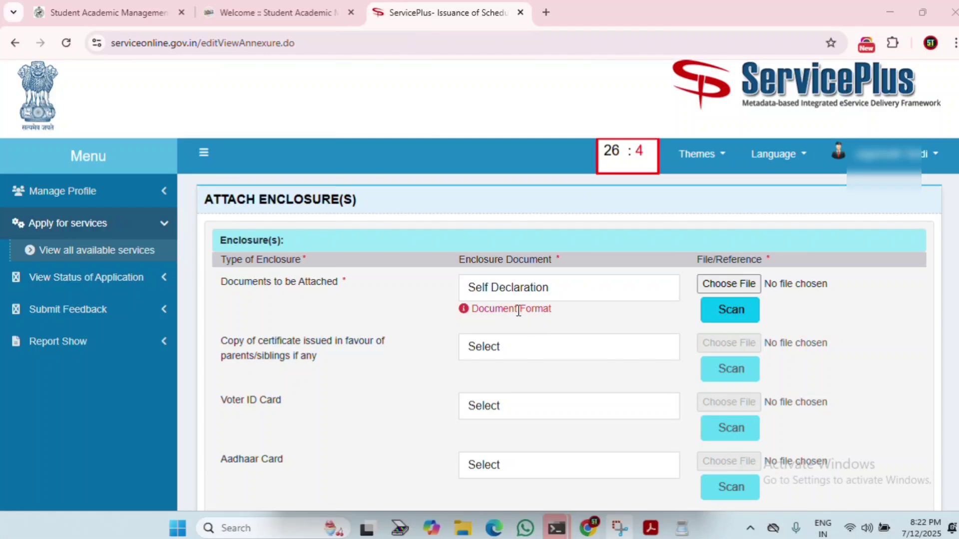
pyautogui.click(717, 285)
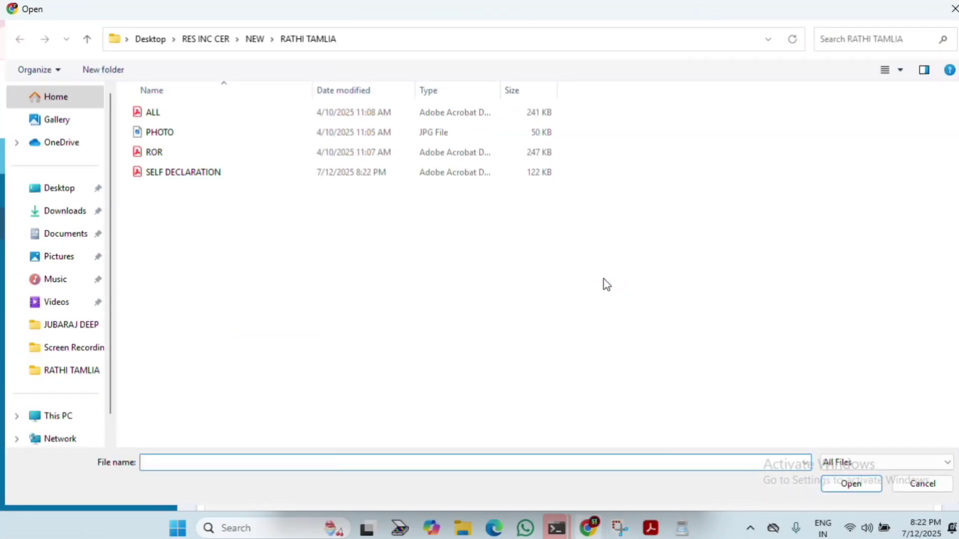
pyautogui.doubleClick(194, 175)
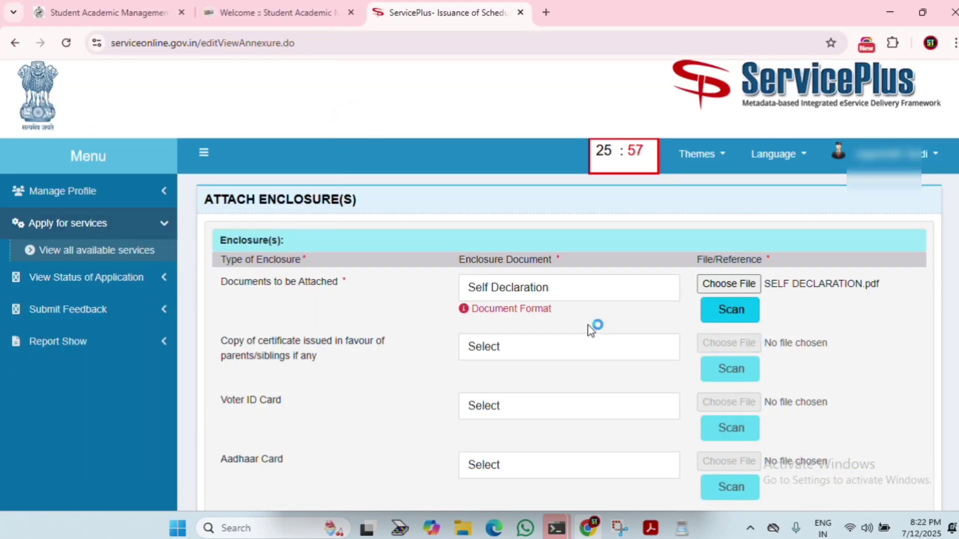
# Step: Set the next row to Aadhaar Card and attach ALL.pdf to it
pyautogui.scroll(-4, 585, 332)
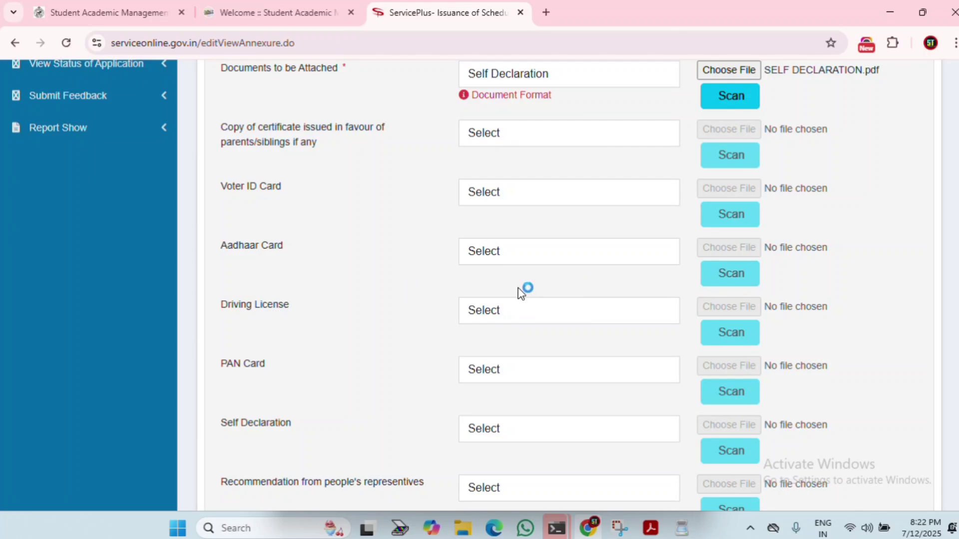
pyautogui.click(529, 259)
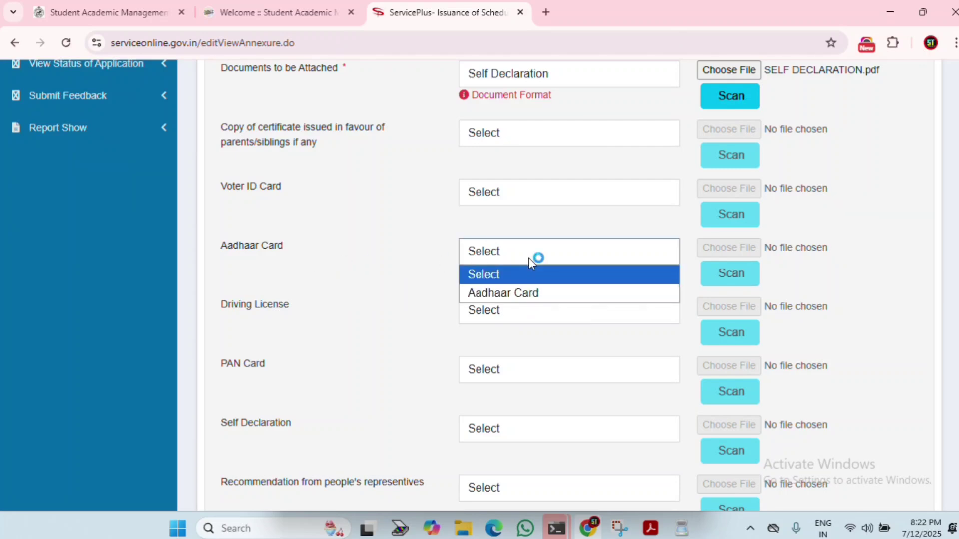
pyautogui.click(503, 294)
pyautogui.scroll(-1, 717, 180)
pyautogui.click(719, 178)
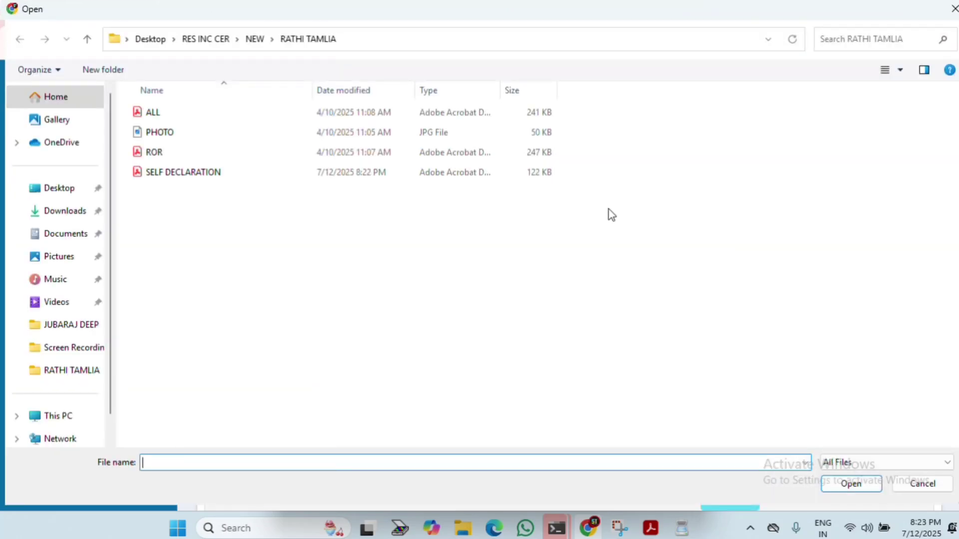
pyautogui.doubleClick(234, 152)
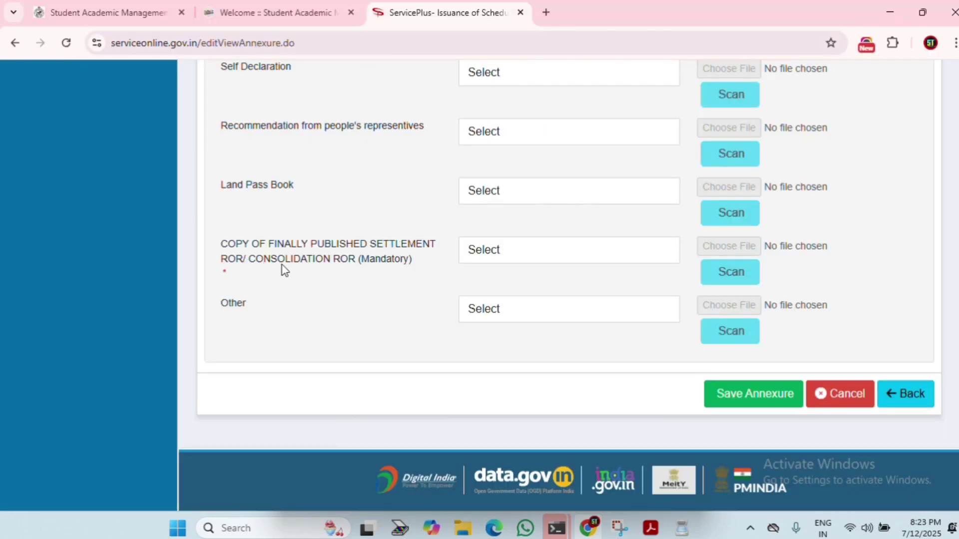
# Step: Set the mandatory ROR row to the settlement ROR copy and attach ROR.pdf
pyautogui.click(504, 251)
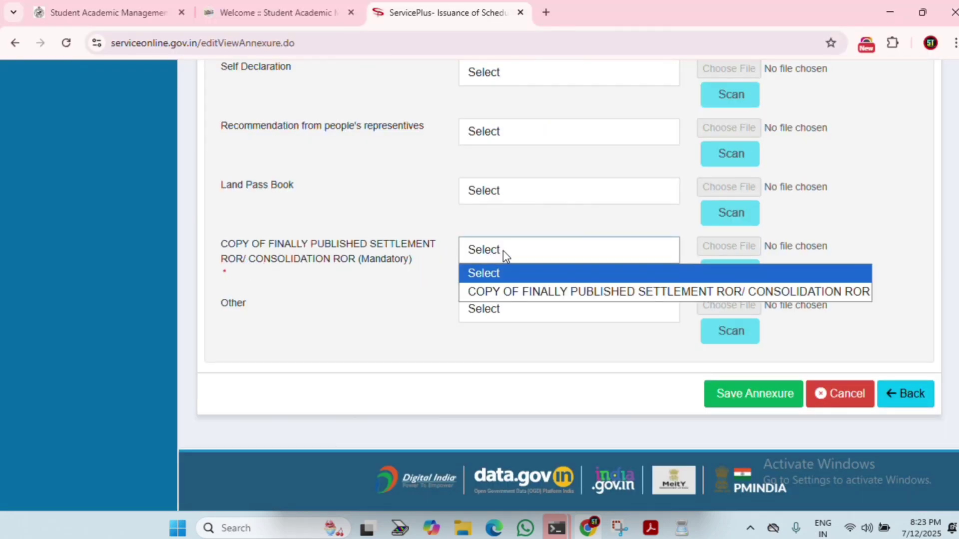
pyautogui.click(551, 295)
pyautogui.click(733, 246)
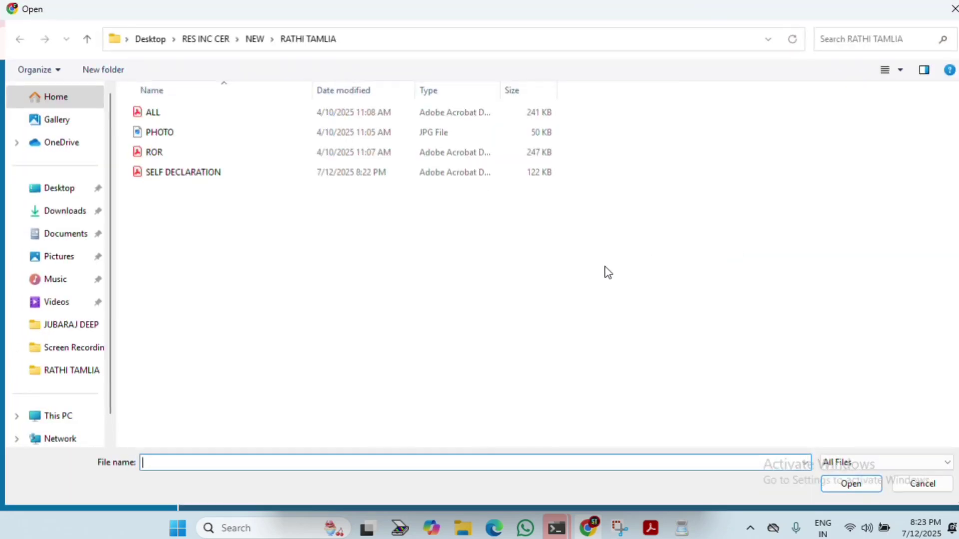
pyautogui.doubleClick(184, 161)
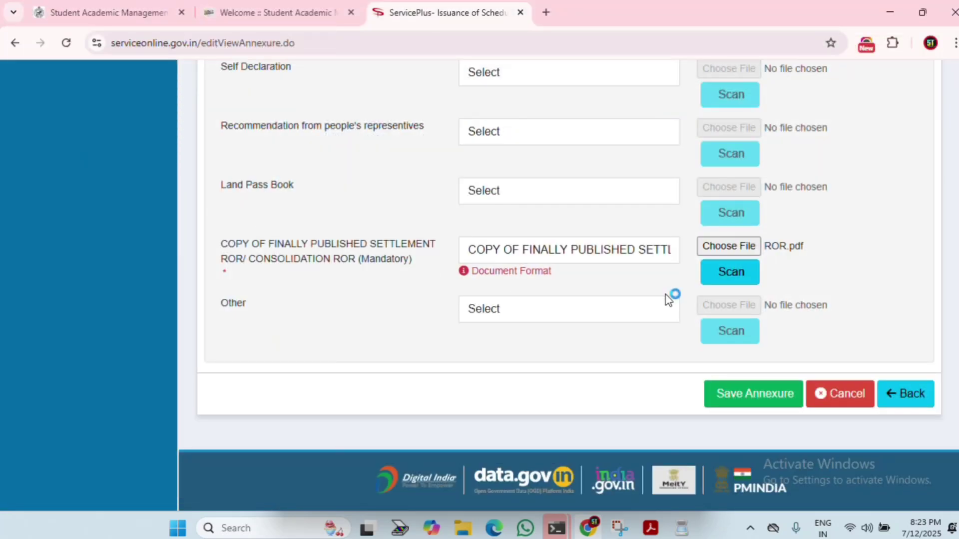
# Step: Save the three attached annexures
pyautogui.scroll(5, 666, 295)
pyautogui.scroll(-2, 575, 242)
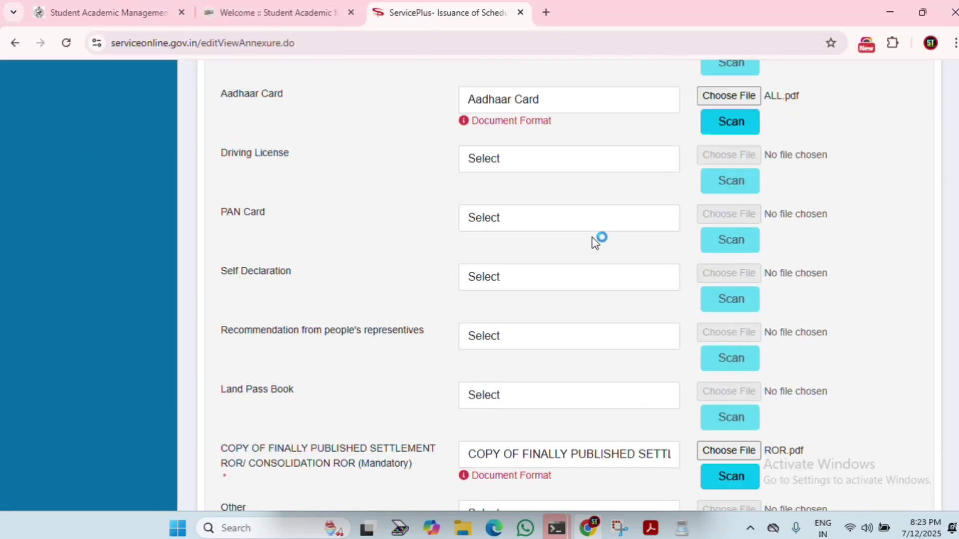
pyautogui.scroll(-5, 594, 242)
pyautogui.click(752, 331)
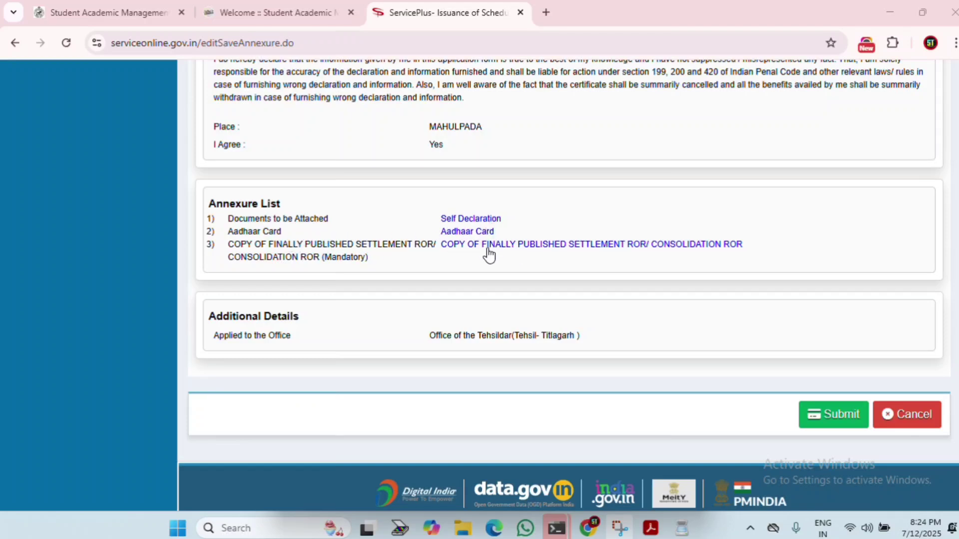
# Step: Review the Annexure List with Self Declaration, Aadhaar Card and ROR copy, then submit
pyautogui.scroll(15, 542, 322)
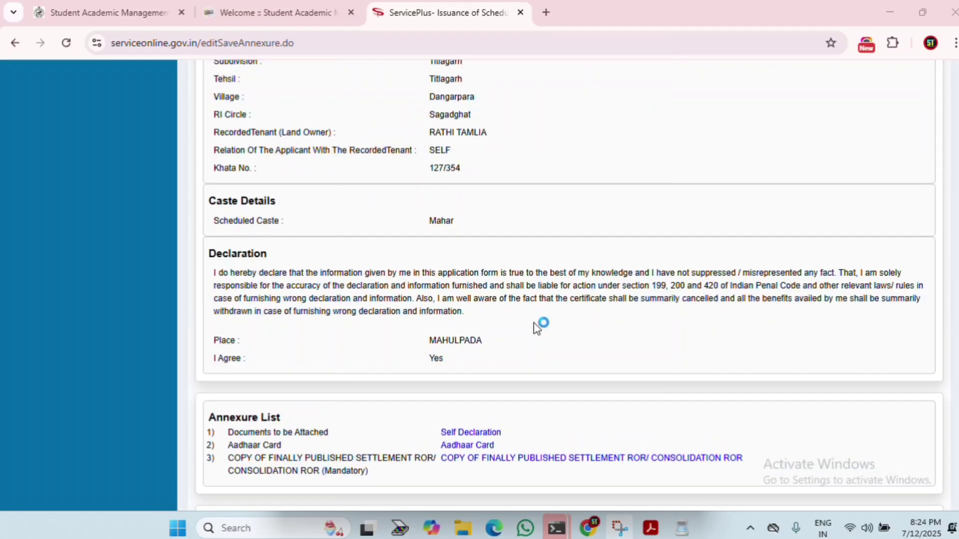
pyautogui.scroll(6, 543, 320)
pyautogui.scroll(-15, 574, 319)
pyautogui.scroll(-5, 607, 318)
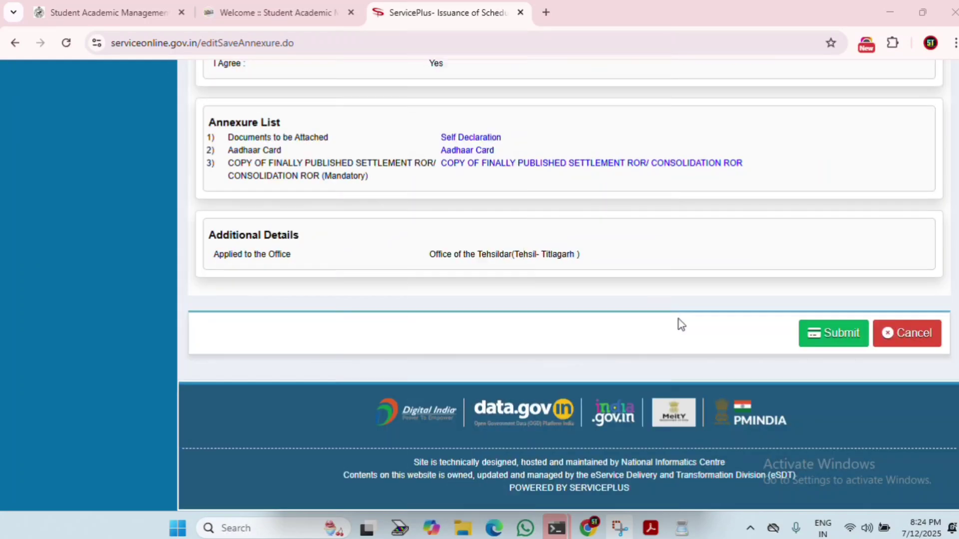
pyautogui.click(833, 336)
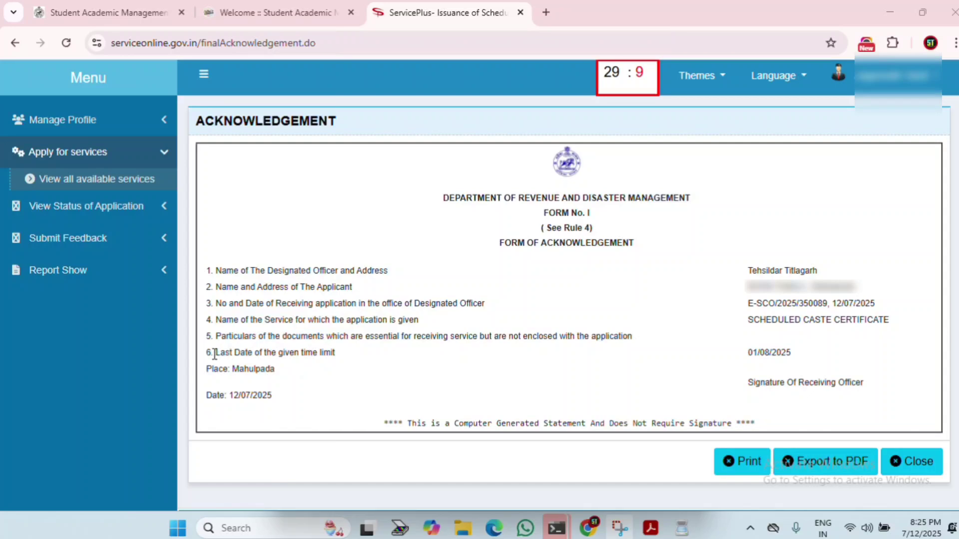
pyautogui.tripleClick(258, 361)
pyautogui.click(351, 356)
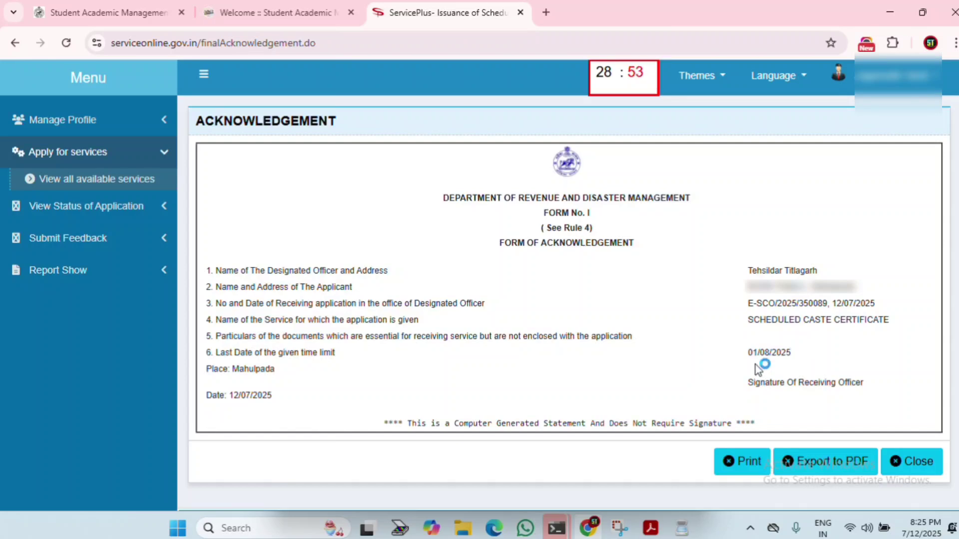
pyautogui.moveTo(749, 353); pyautogui.dragTo(806, 355)
pyautogui.click(811, 356)
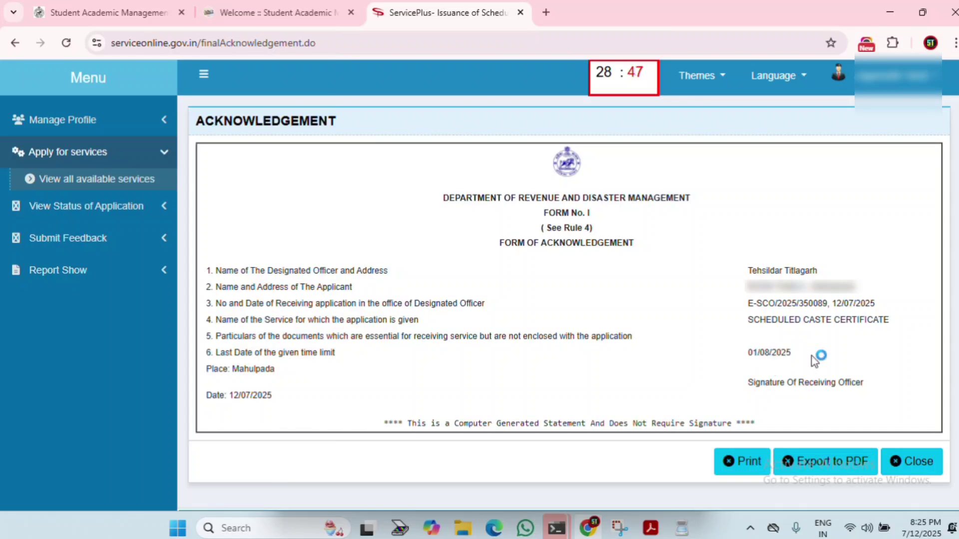